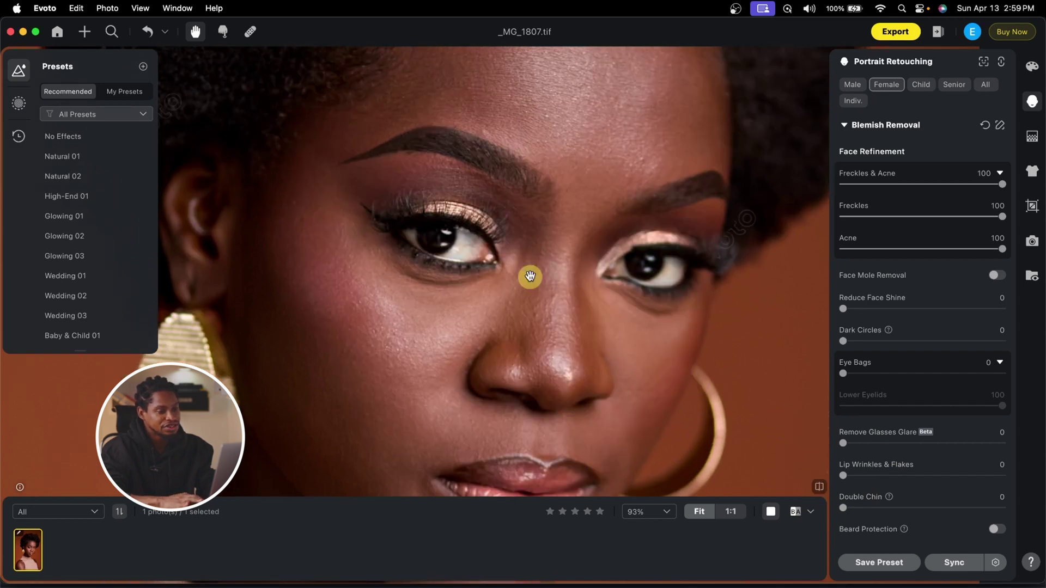
# Step: Set Dark Circles to 80 in the Face Refinement settings
pyautogui.scroll(-5, 530, 276)
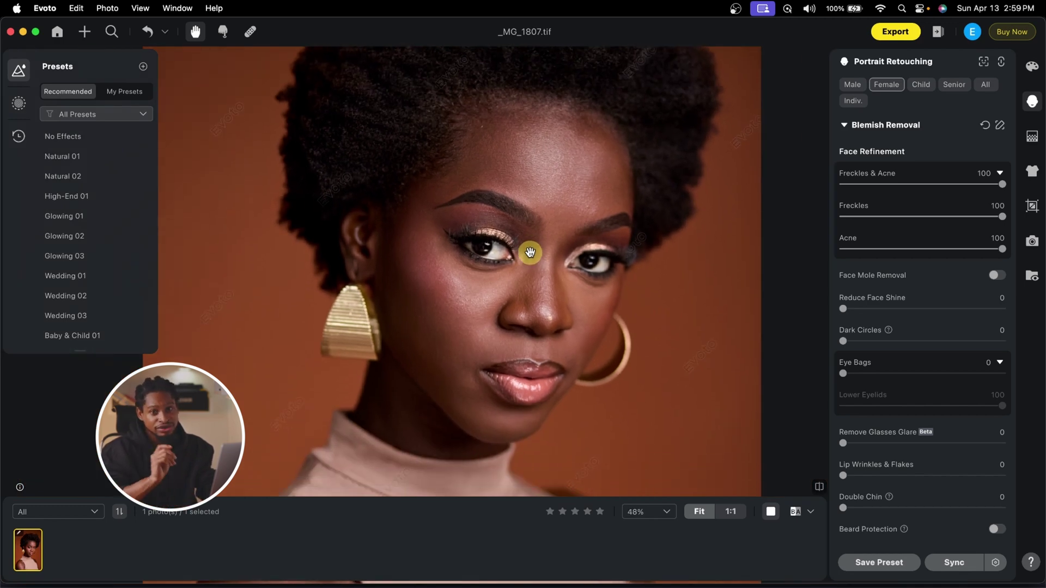
pyautogui.scroll(3, 505, 270)
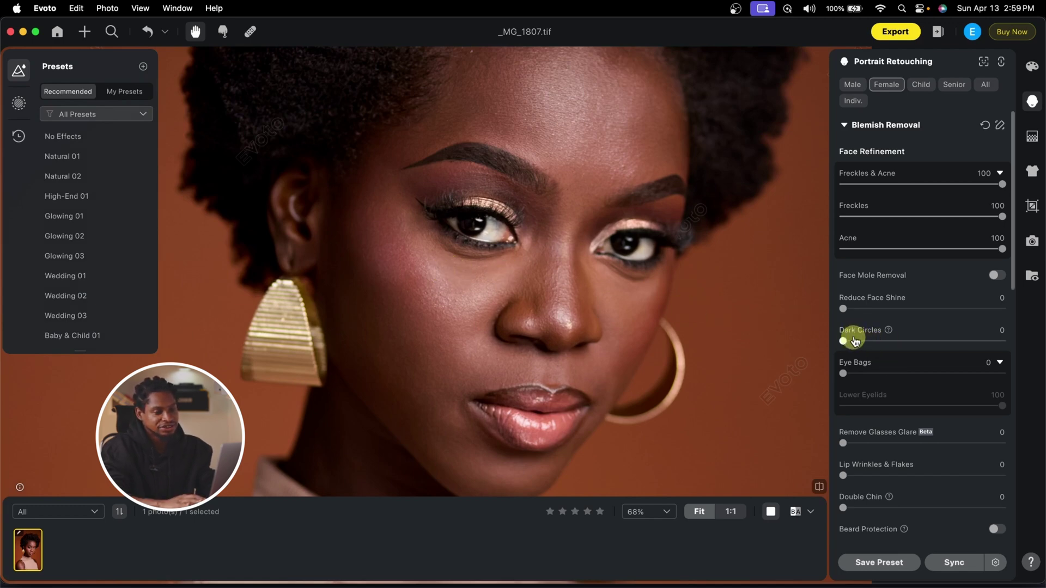
pyautogui.moveTo(843, 342); pyautogui.dragTo(1020, 347)
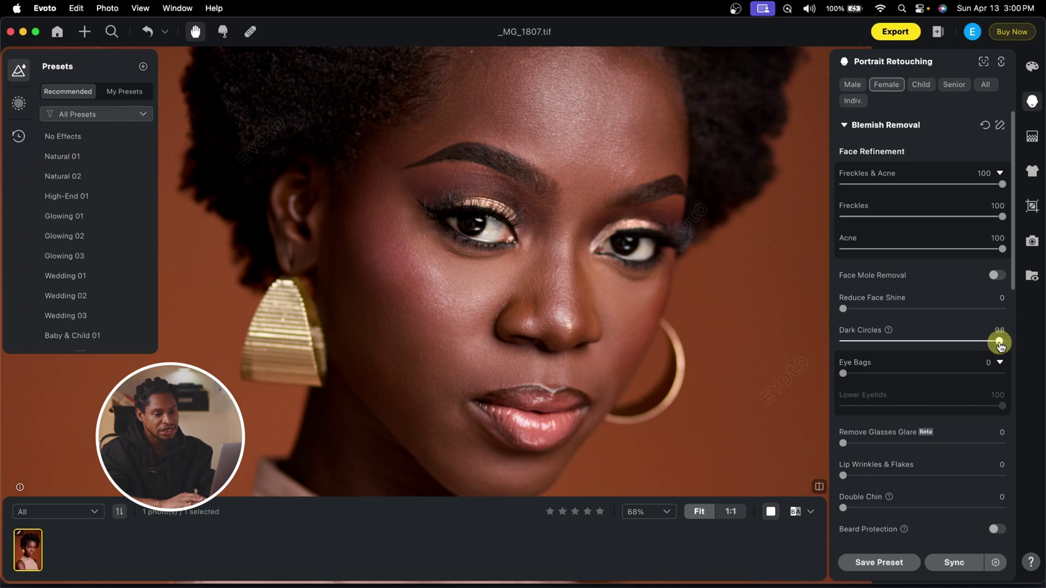
pyautogui.moveTo(982, 343); pyautogui.dragTo(1006, 344)
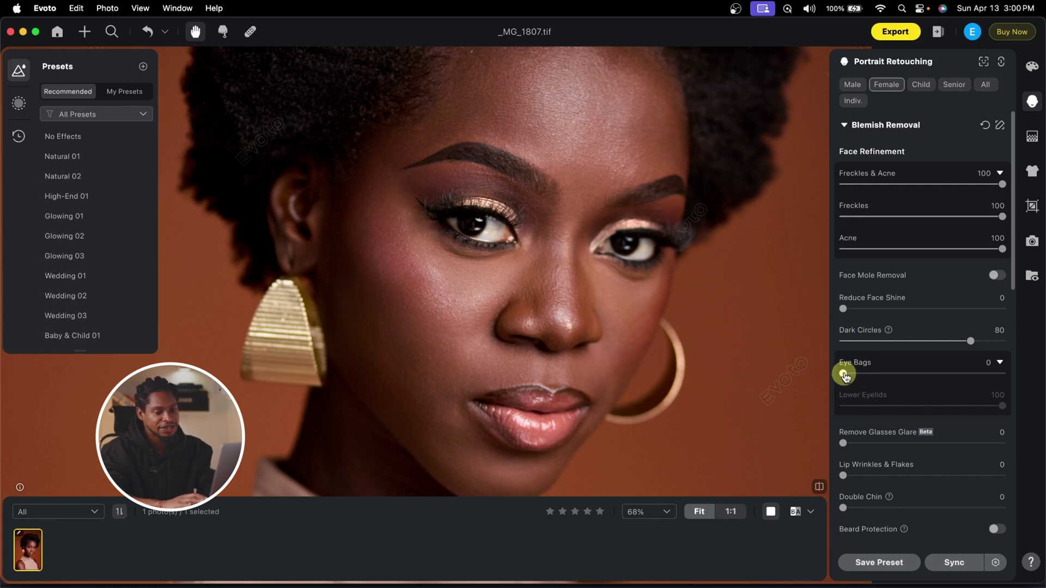
# Step: Set Eye Bags to 80 and Lower Eyelids to 45
pyautogui.moveTo(844, 374); pyautogui.dragTo(1005, 373)
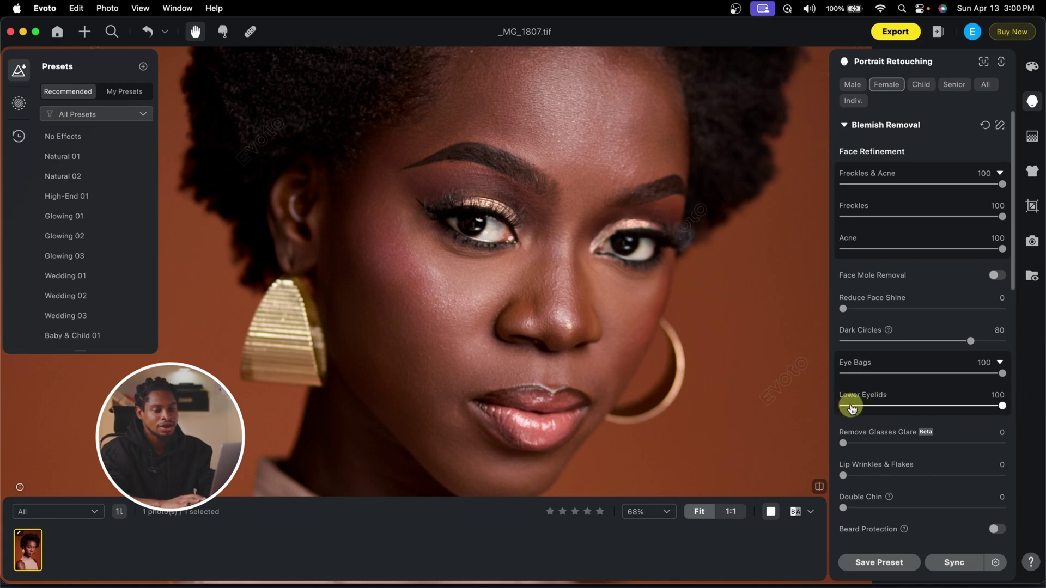
pyautogui.moveTo(1002, 407); pyautogui.dragTo(698, 444)
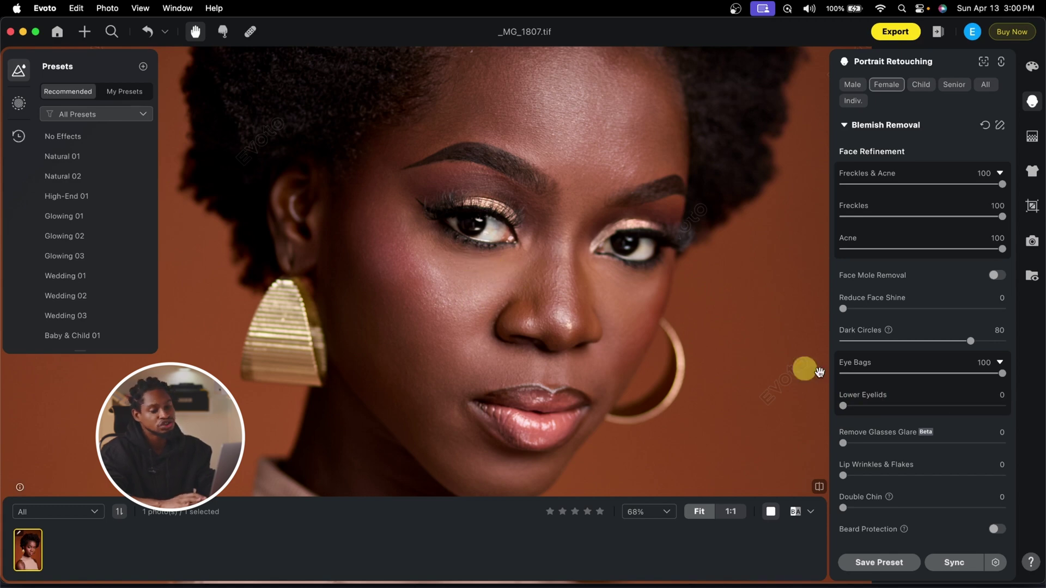
pyautogui.moveTo(856, 407); pyautogui.dragTo(885, 408)
pyautogui.click(1000, 374)
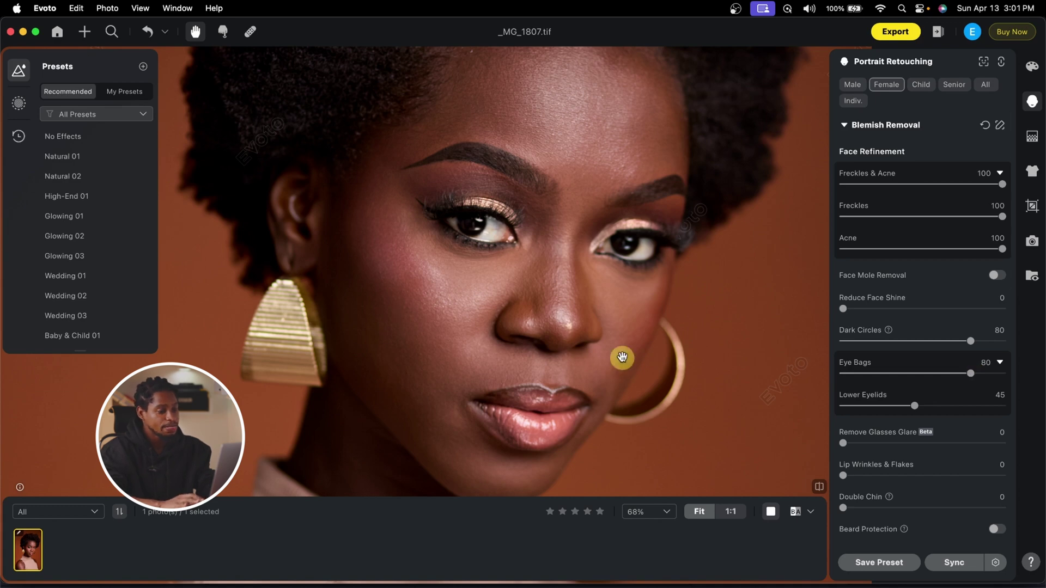
# Step: Set Eye Wrinkles to 71 under Facial Wrinkles, and try Smile Line at 100 before resetting it to 0
pyautogui.scroll(-5, 912, 459)
pyautogui.scroll(-4, 913, 459)
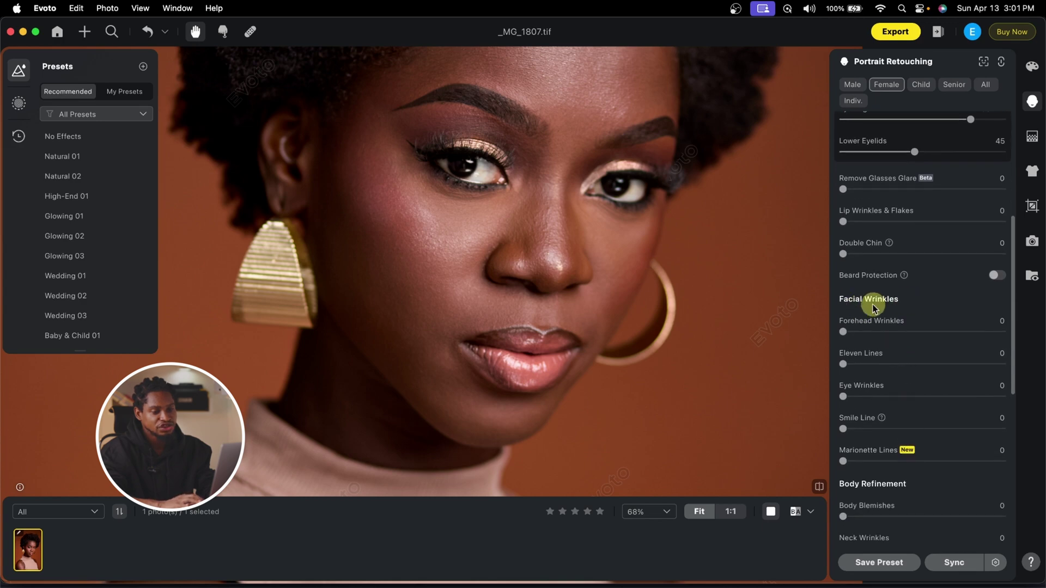
pyautogui.scroll(-2, 868, 401)
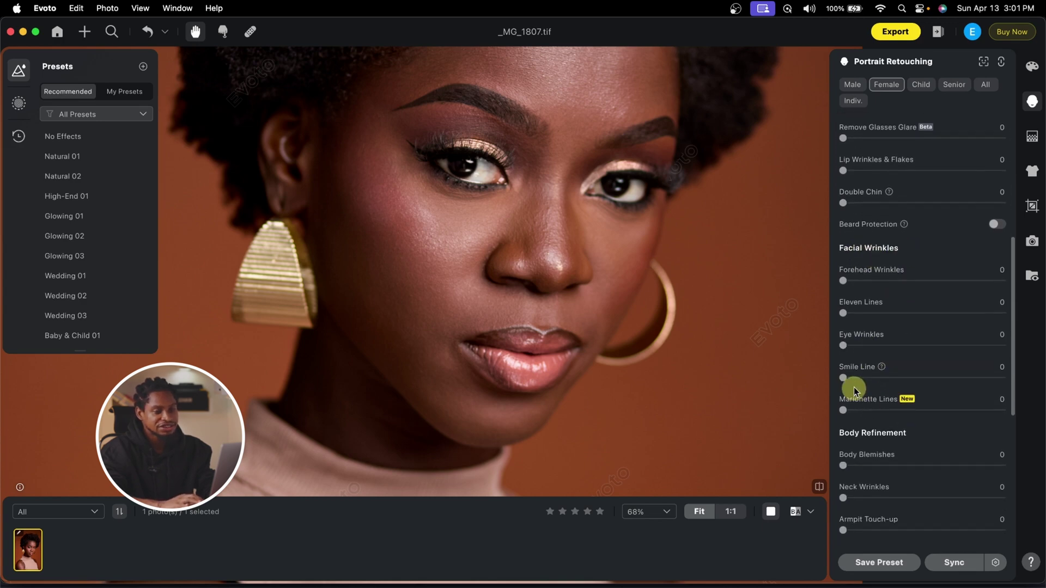
pyautogui.moveTo(860, 347); pyautogui.dragTo(1005, 346)
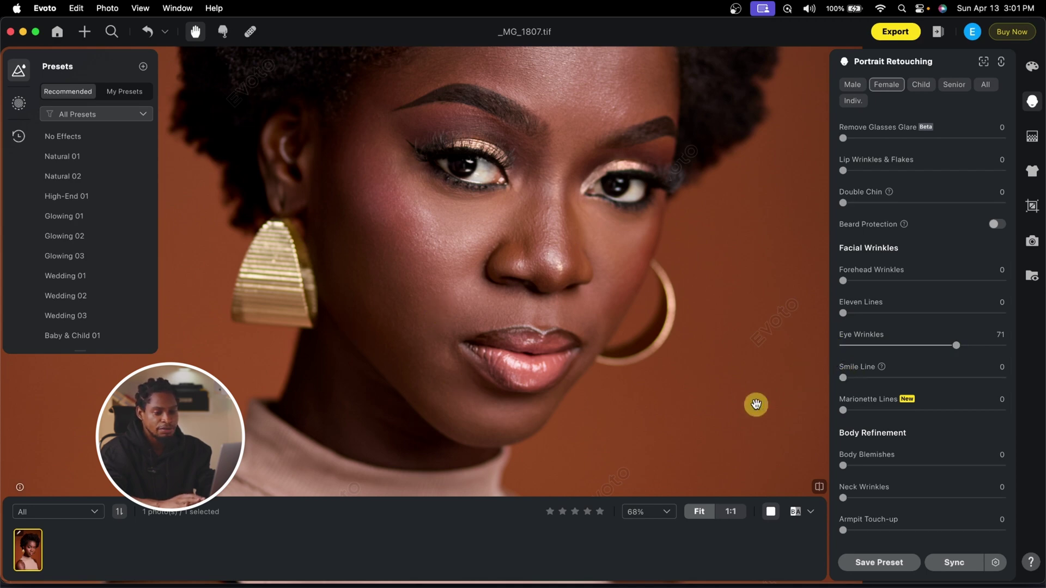
pyautogui.moveTo(842, 377); pyautogui.dragTo(1036, 382)
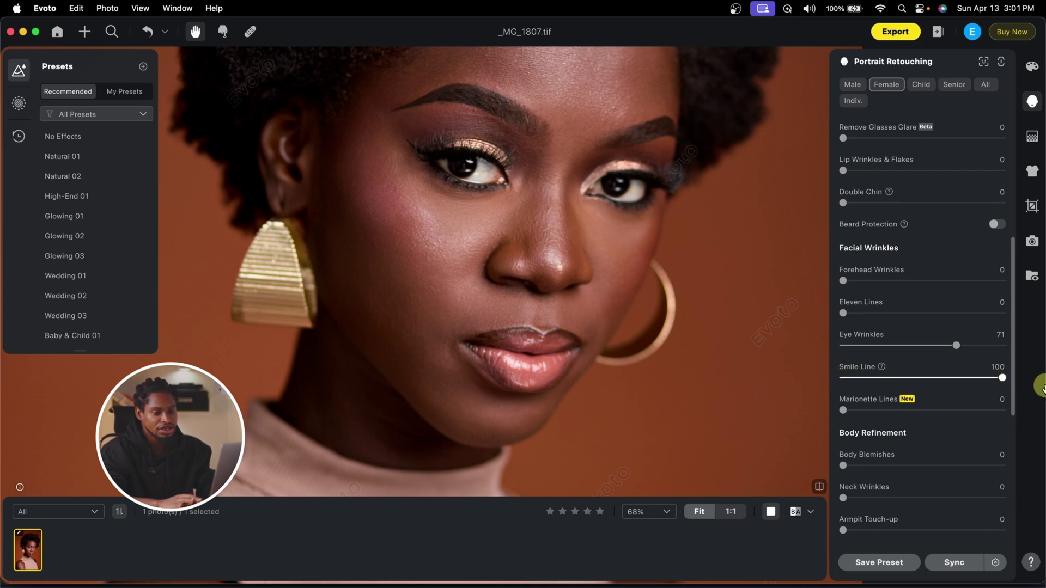
pyautogui.doubleClick(962, 380)
# Step: Try Lip Wrinkles & Flakes at 100 on the lips, reset it to 0, and set it to 50
pyautogui.scroll(3, 519, 375)
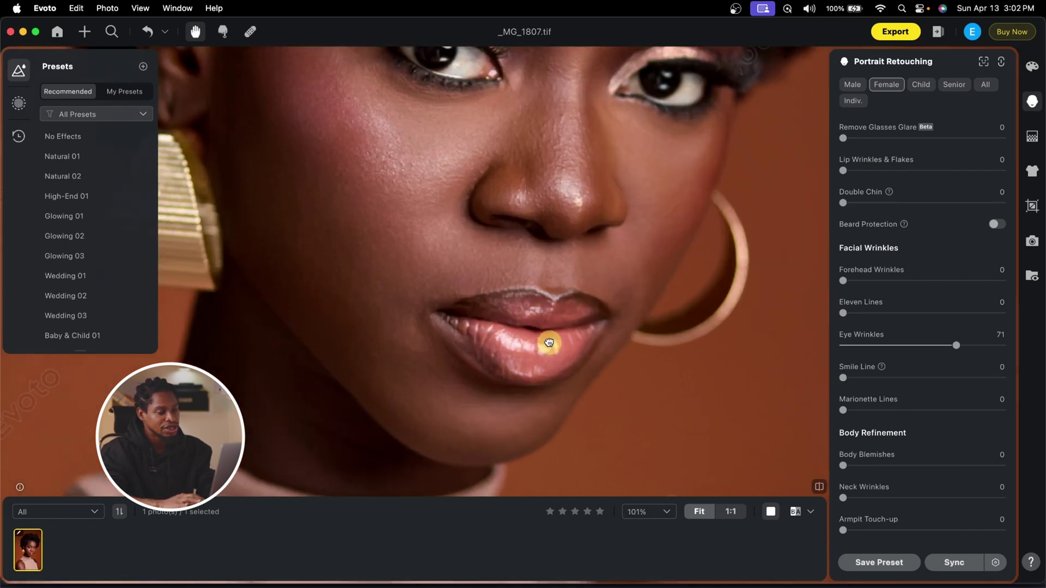
pyautogui.moveTo(549, 342); pyautogui.dragTo(534, 348)
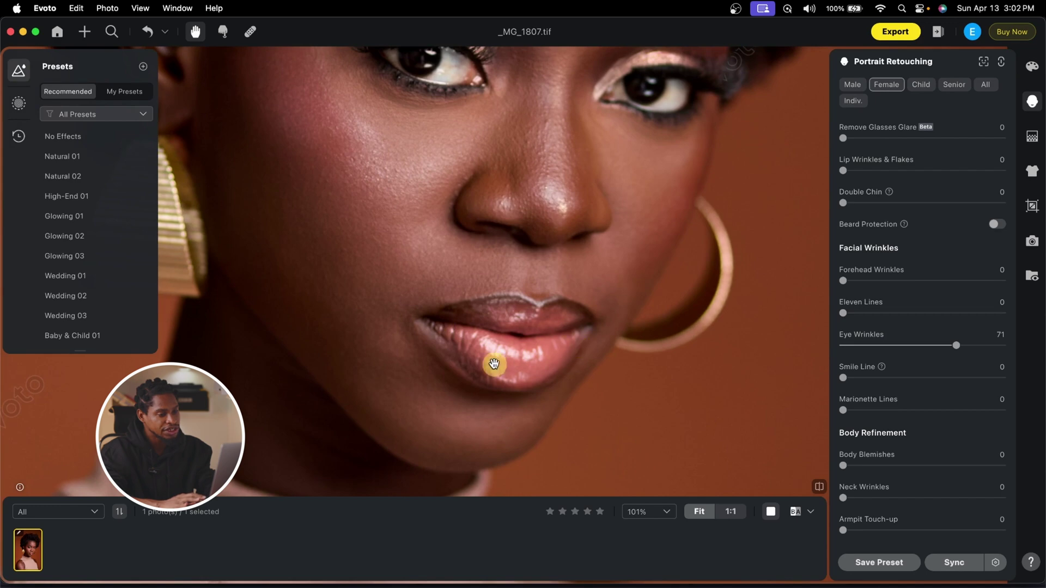
pyautogui.scroll(2, 907, 245)
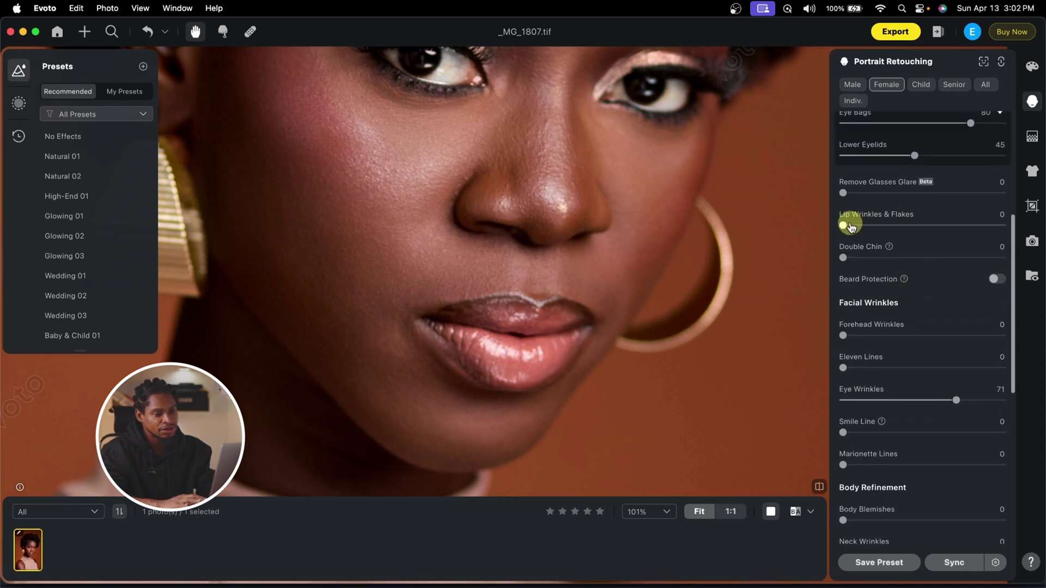
pyautogui.moveTo(849, 226); pyautogui.dragTo(1026, 234)
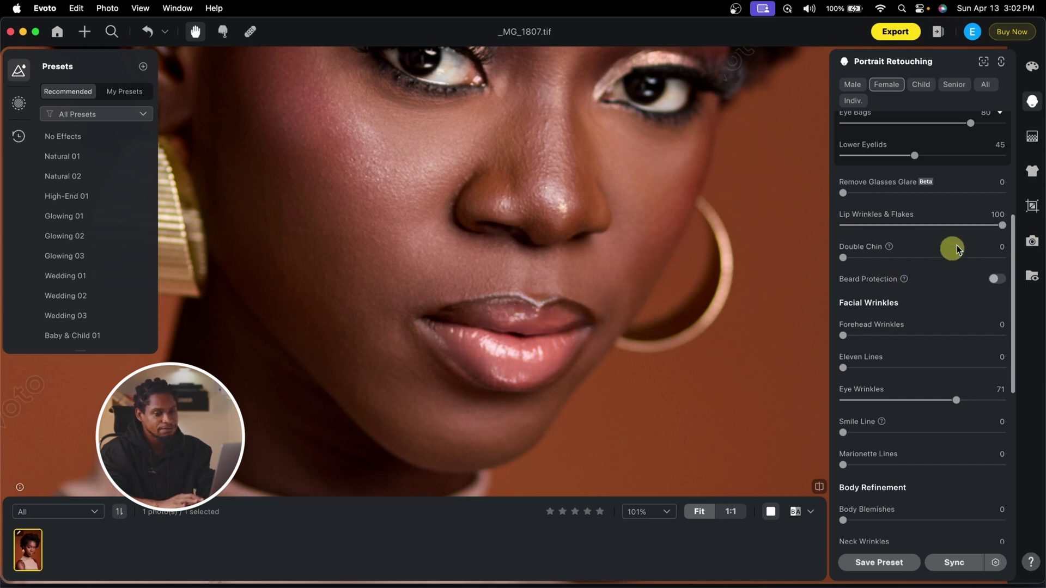
pyautogui.click(1000, 227)
pyautogui.doubleClick(1000, 227)
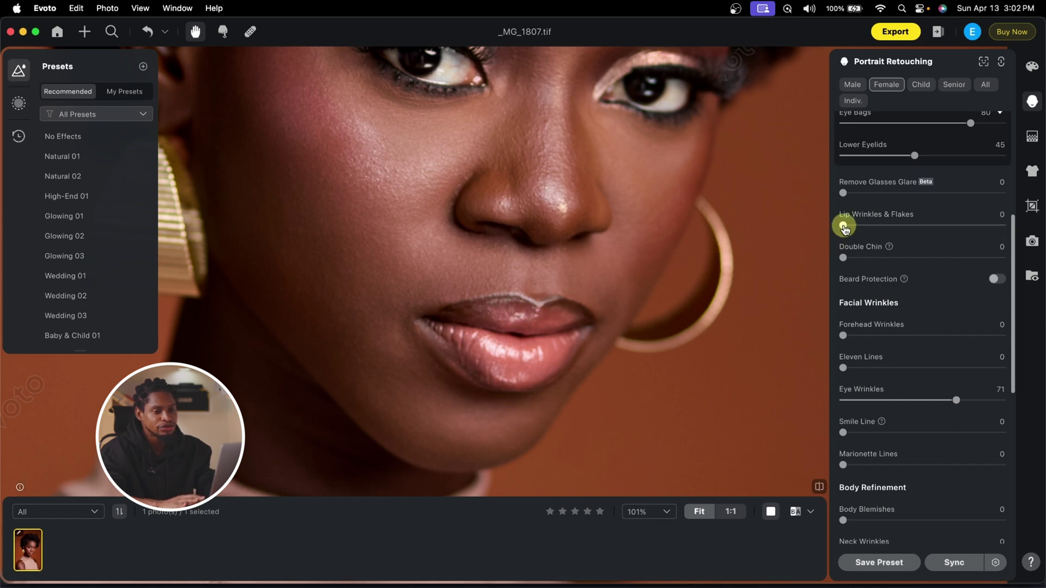
pyautogui.moveTo(845, 228); pyautogui.dragTo(869, 229)
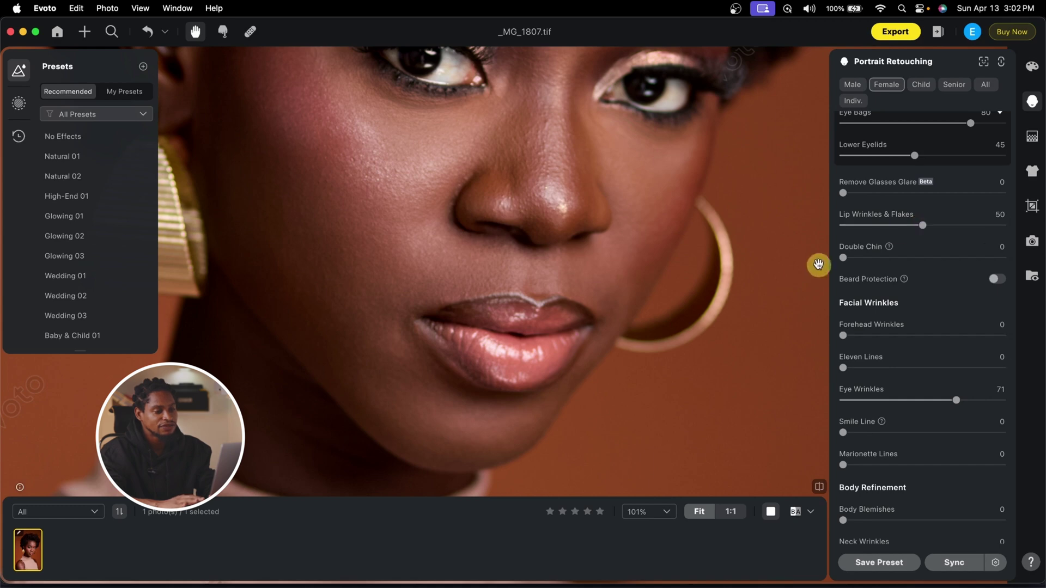
# Step: Set both Even (Dodge & Burn) and Sculpt (Dodge & Burn) to 100 for the facial skin in Skin Retouching
pyautogui.scroll(-1, 531, 349)
pyautogui.scroll(-5, 531, 348)
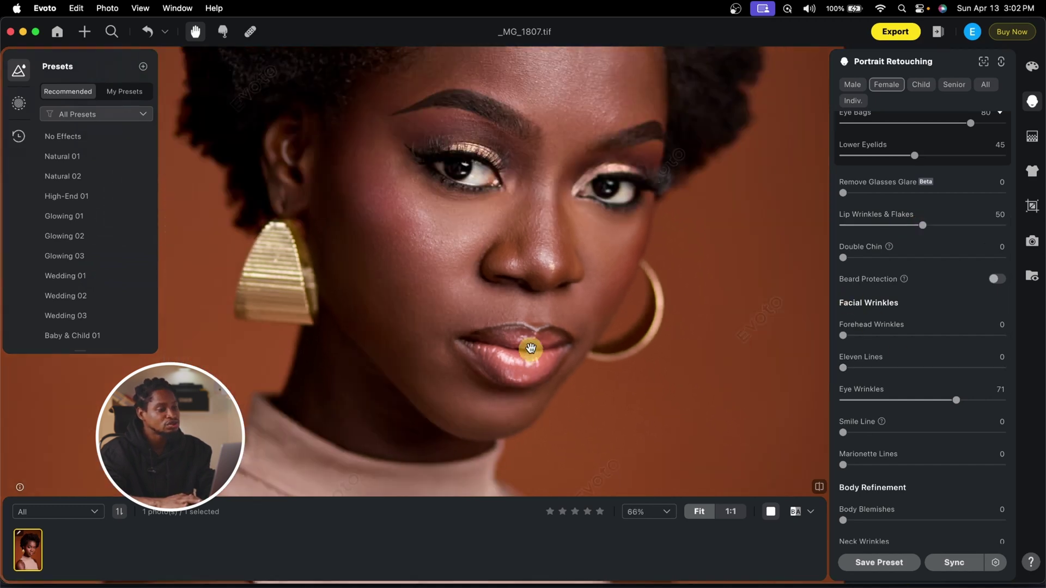
pyautogui.moveTo(605, 345); pyautogui.dragTo(612, 322)
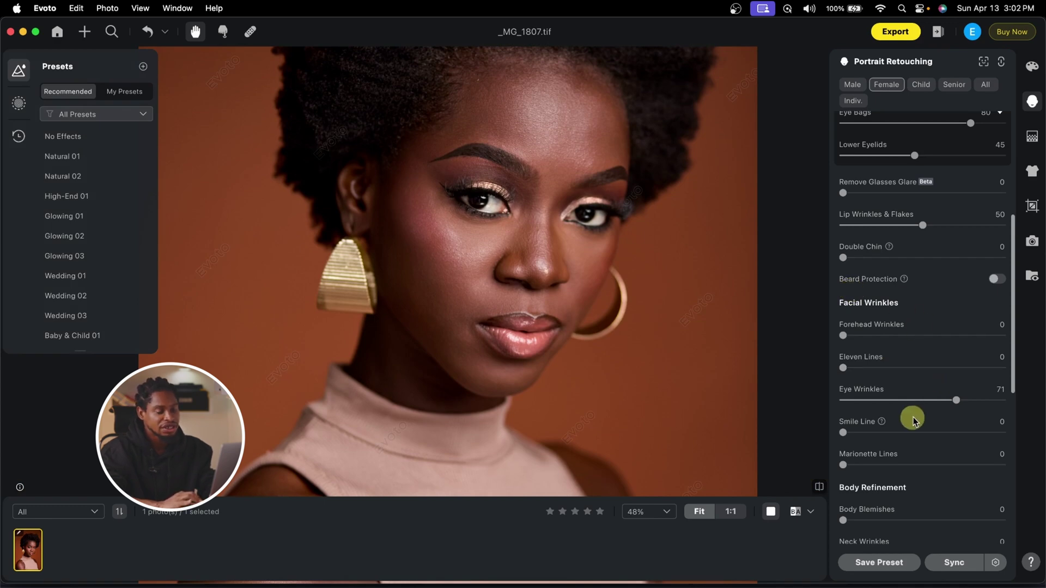
pyautogui.scroll(-10, 914, 421)
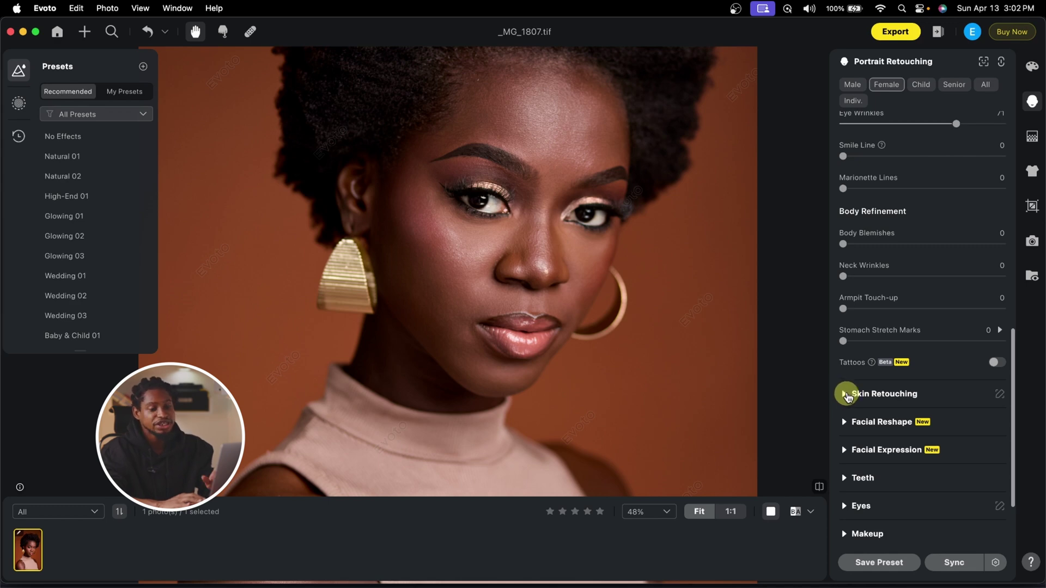
pyautogui.click(846, 394)
pyautogui.scroll(-4, 924, 420)
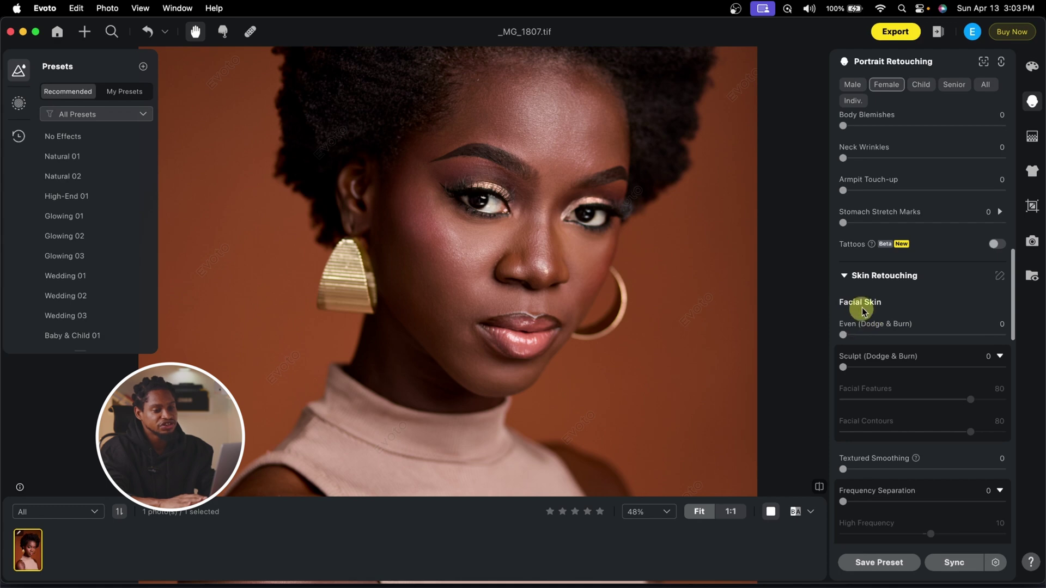
pyautogui.moveTo(701, 238); pyautogui.dragTo(676, 282)
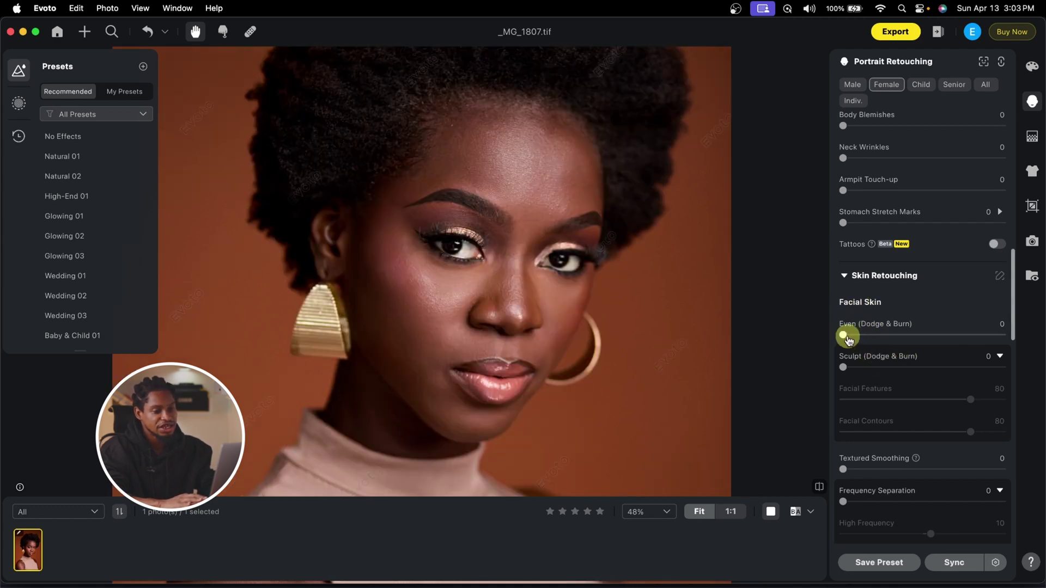
pyautogui.moveTo(846, 335); pyautogui.dragTo(1028, 344)
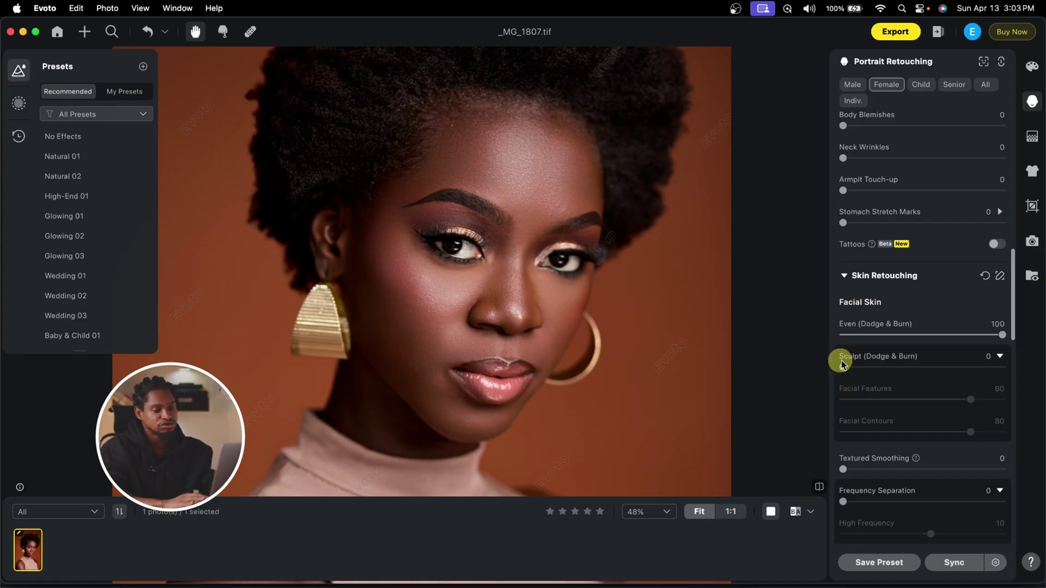
pyautogui.moveTo(844, 369); pyautogui.dragTo(1032, 370)
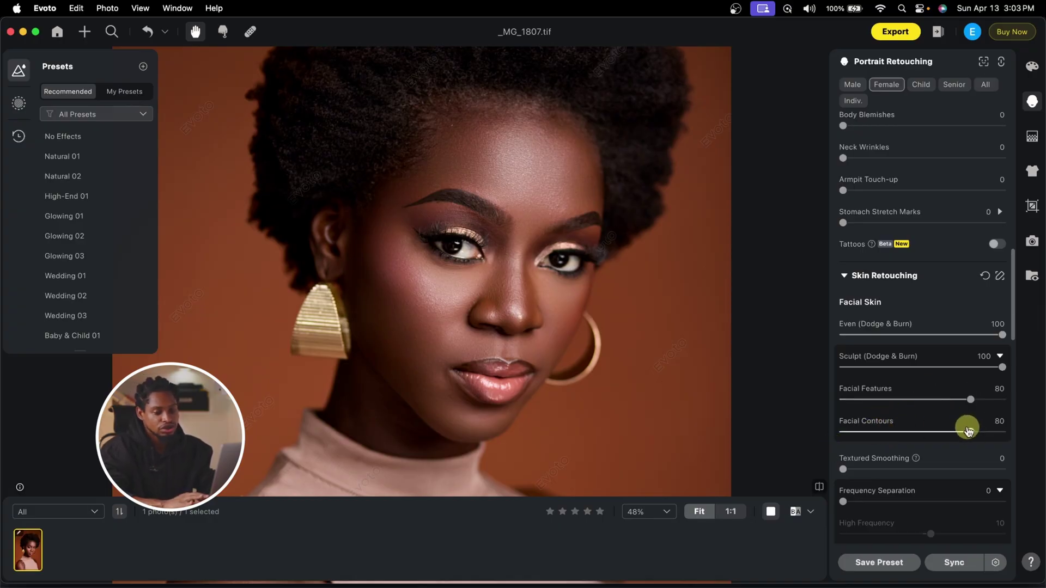
# Step: Test the extremes of the Sculpt sub-settings, set Facial Features to 69 and Facial Contours to 73, and compare with the original
pyautogui.moveTo(971, 433); pyautogui.dragTo(792, 434)
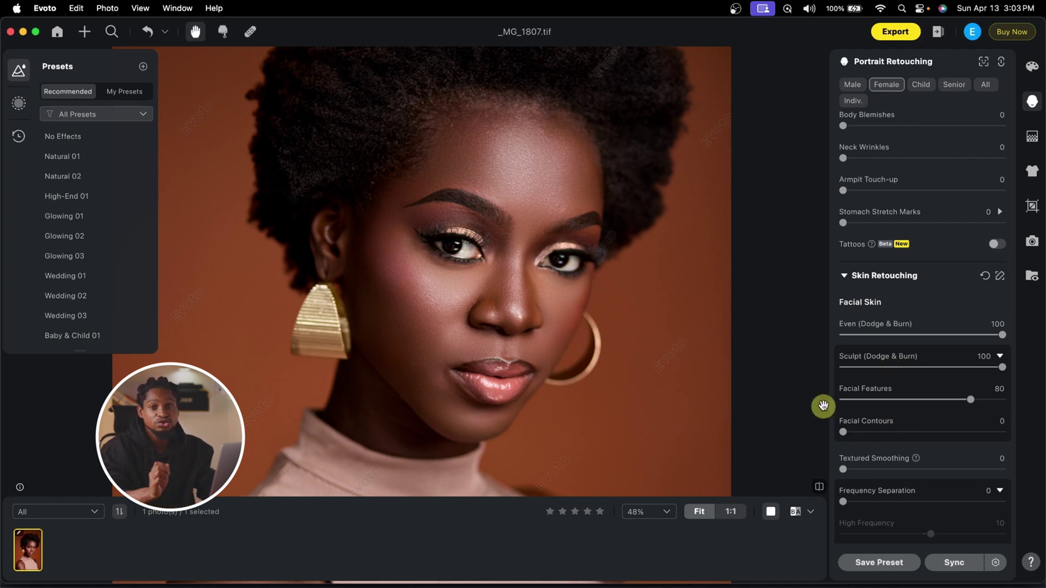
pyautogui.moveTo(846, 436); pyautogui.dragTo(1036, 462)
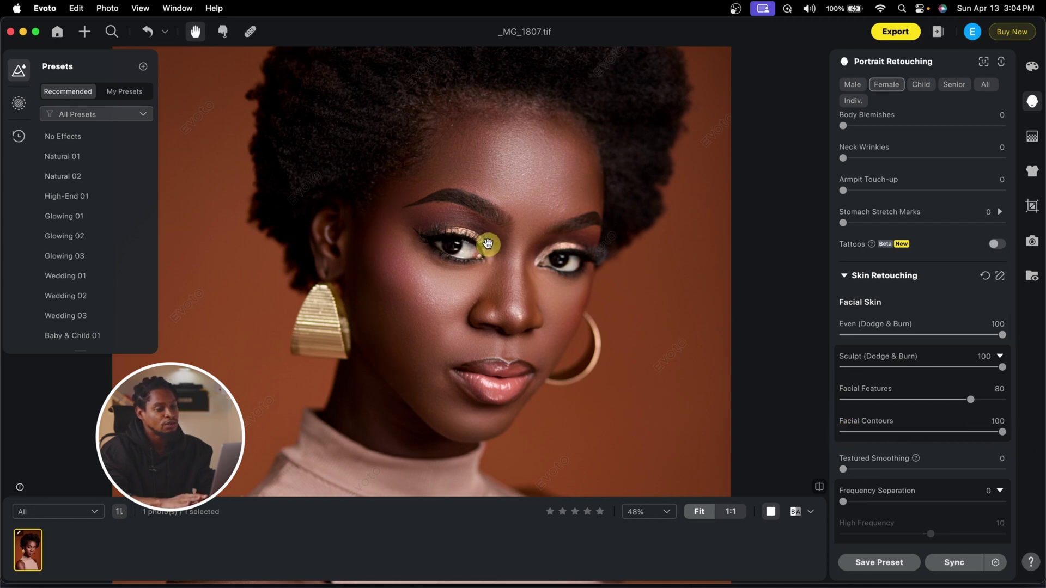
pyautogui.moveTo(986, 436); pyautogui.dragTo(694, 392)
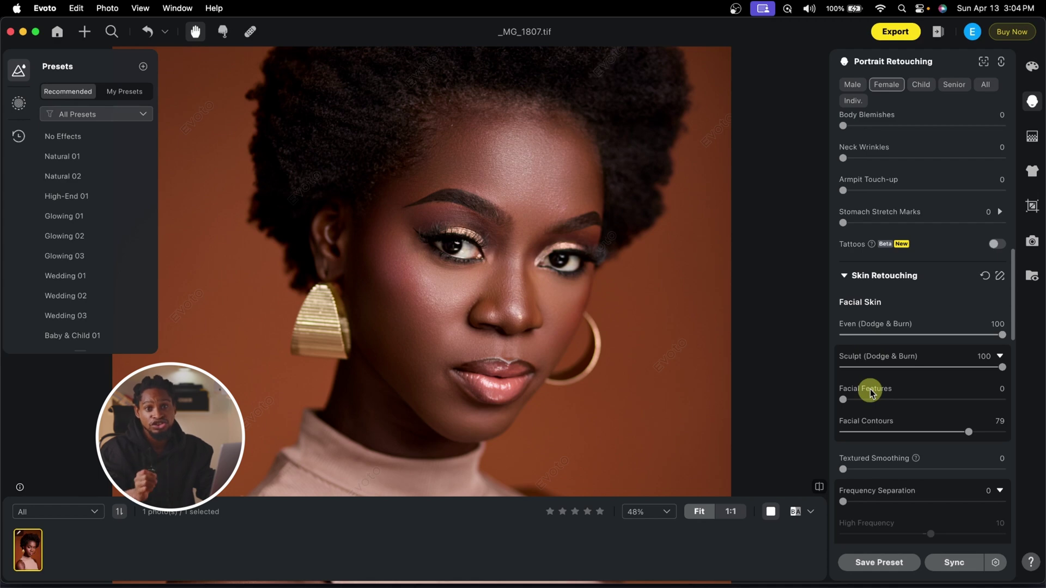
pyautogui.moveTo(844, 400); pyautogui.dragTo(987, 400)
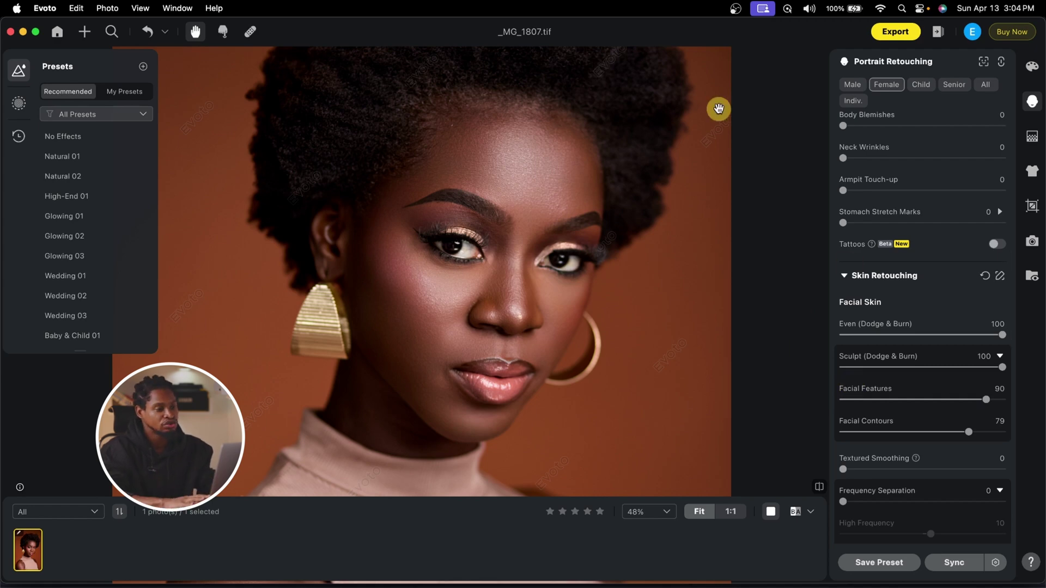
pyautogui.moveTo(987, 401); pyautogui.dragTo(954, 400)
pyautogui.click(968, 432)
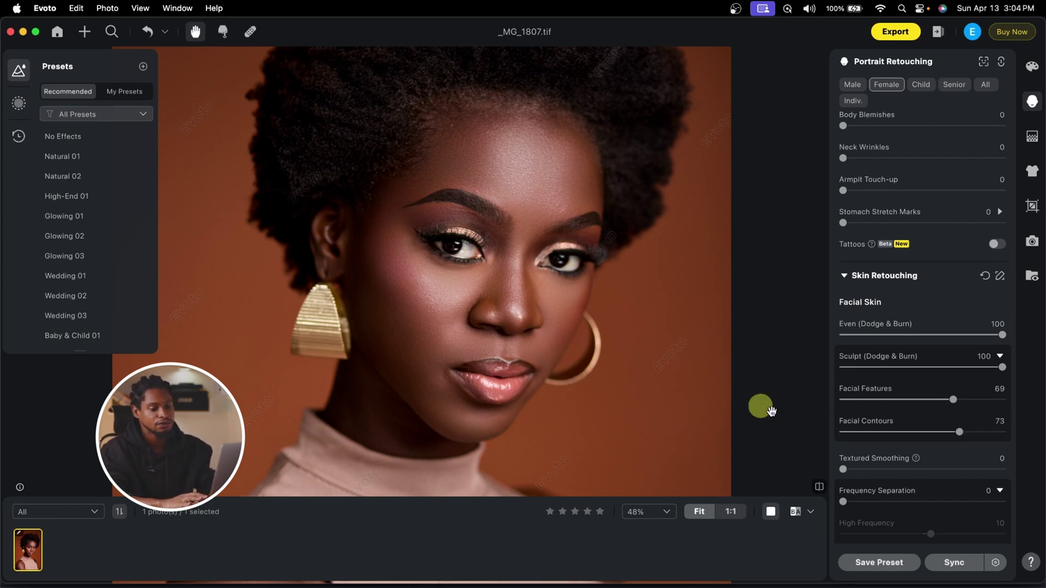
pyautogui.click(820, 488)
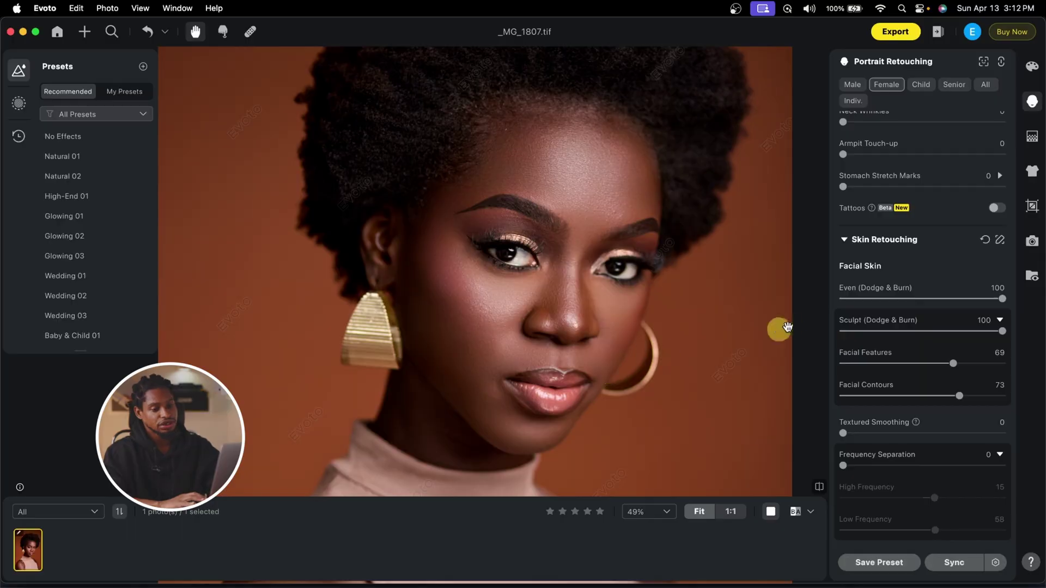
# Step: Set the facial skin's Frequency Separation to 100 and its High Frequency to 75
pyautogui.scroll(-5, 929, 369)
pyautogui.scroll(-2, 932, 376)
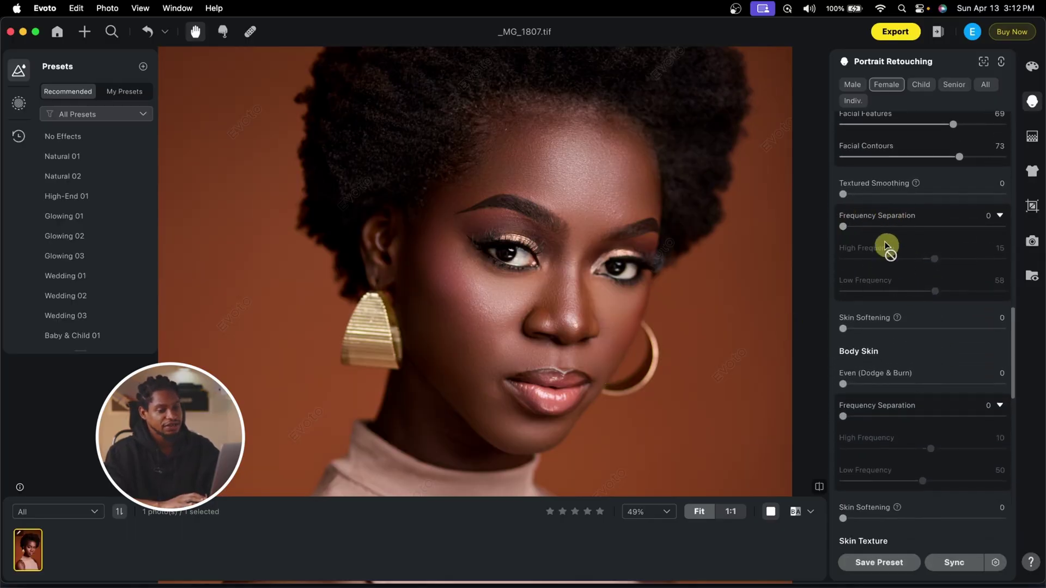
pyautogui.moveTo(848, 231); pyautogui.dragTo(1019, 232)
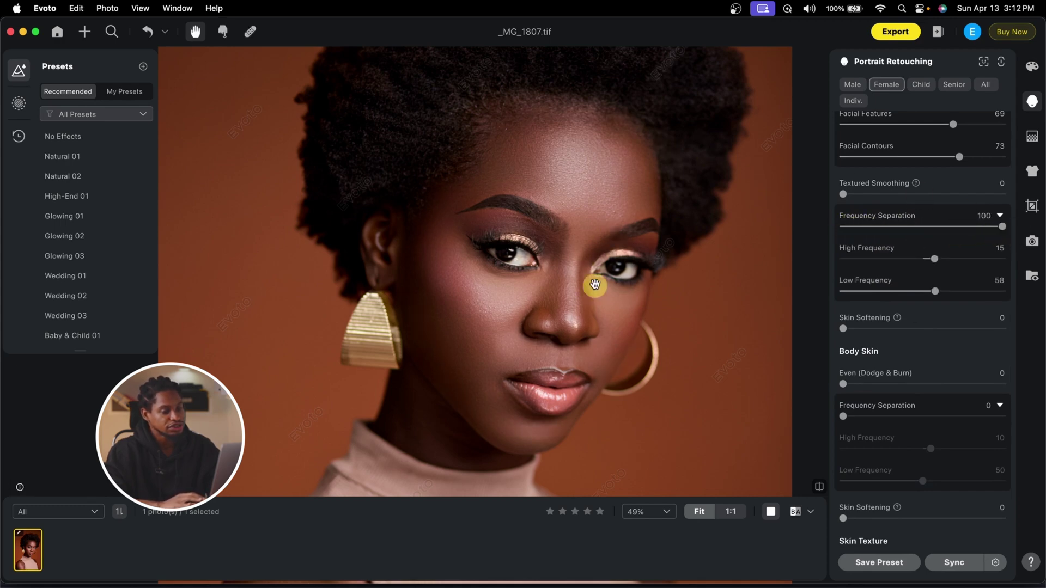
pyautogui.moveTo(1002, 227); pyautogui.dragTo(1032, 228)
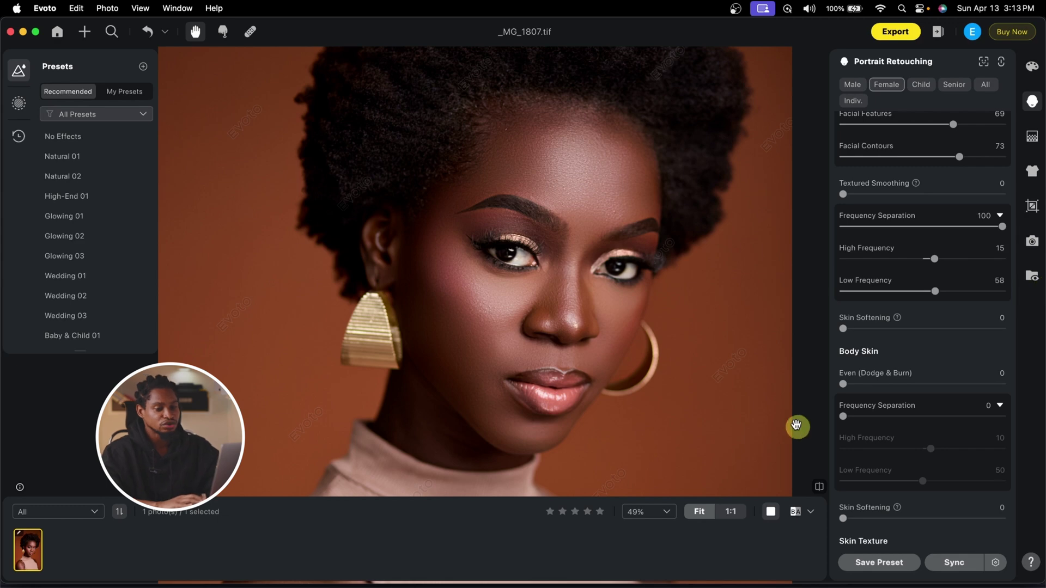
pyautogui.scroll(2, 907, 285)
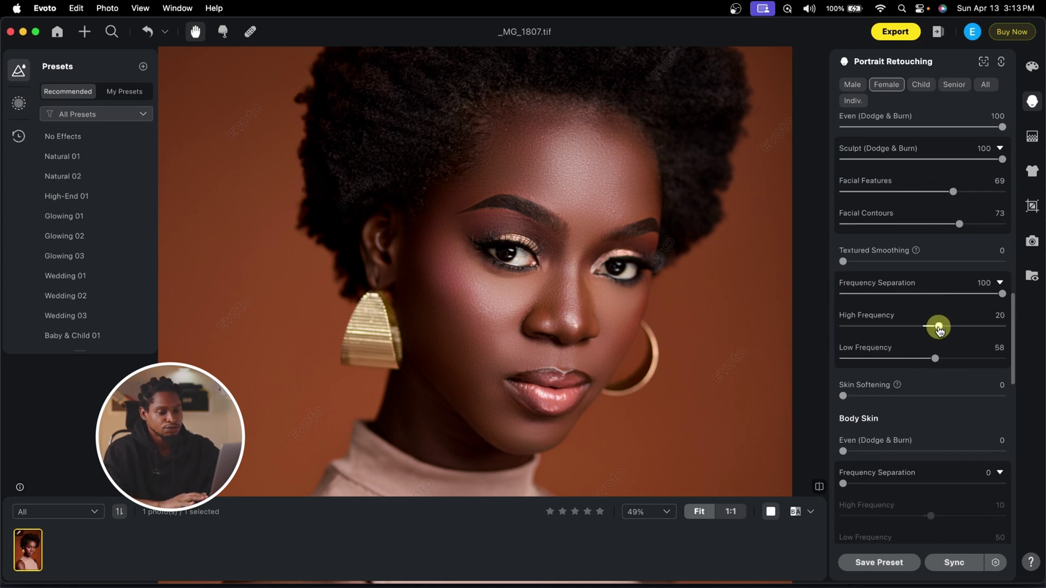
pyautogui.moveTo(977, 331); pyautogui.dragTo(982, 327)
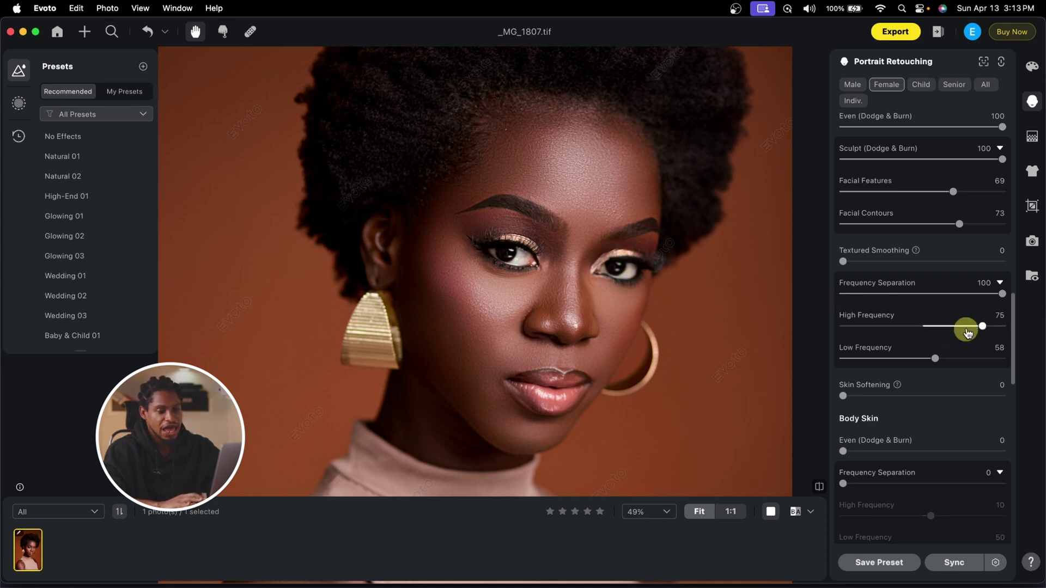
# Step: Test the facial skin's High Frequency at -100, set it to 50, and set Low Frequency to 54
pyautogui.moveTo(975, 326); pyautogui.dragTo(839, 324)
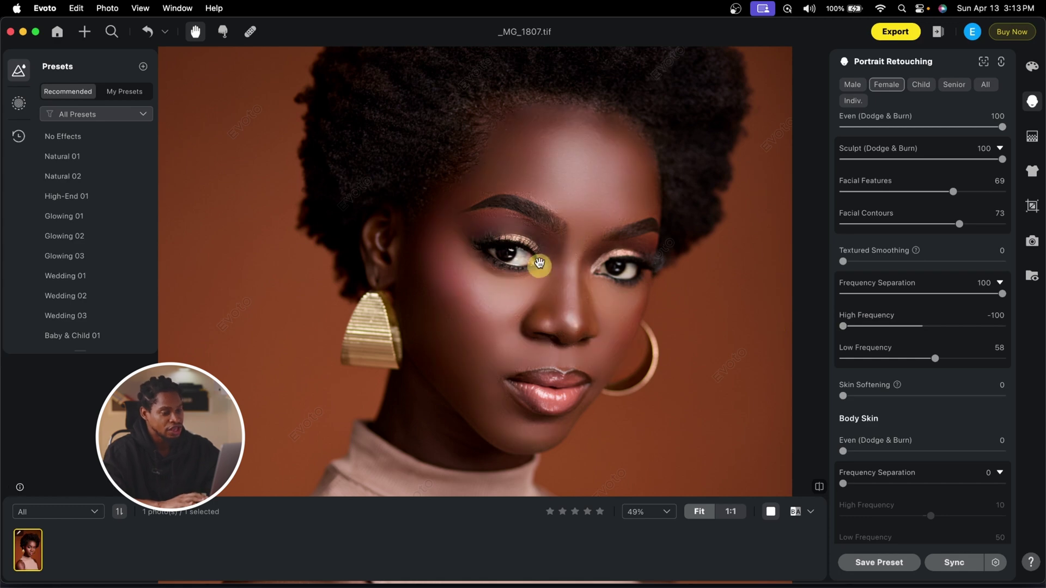
pyautogui.scroll(3, 540, 262)
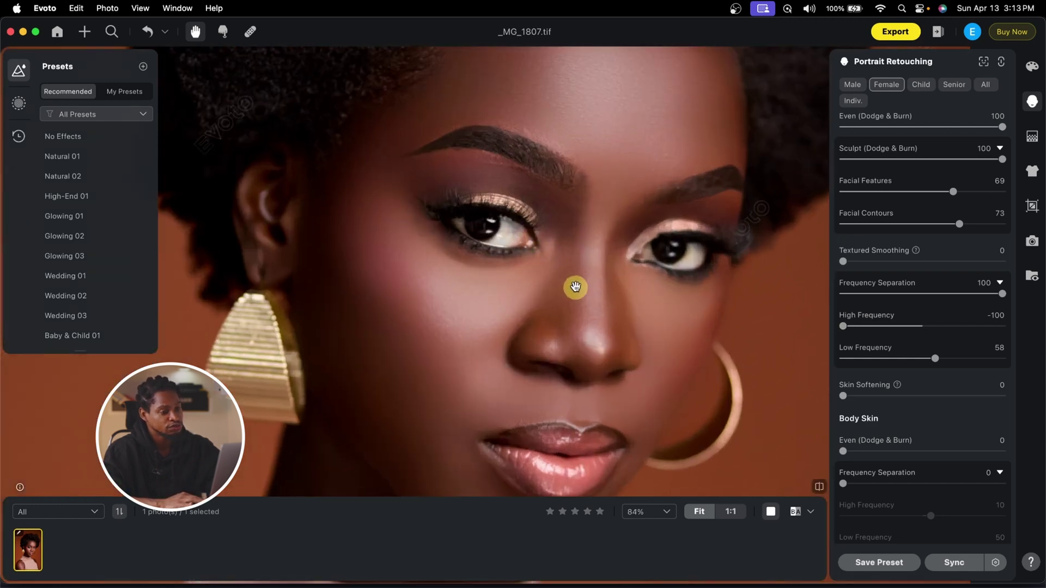
pyautogui.scroll(-2, 539, 261)
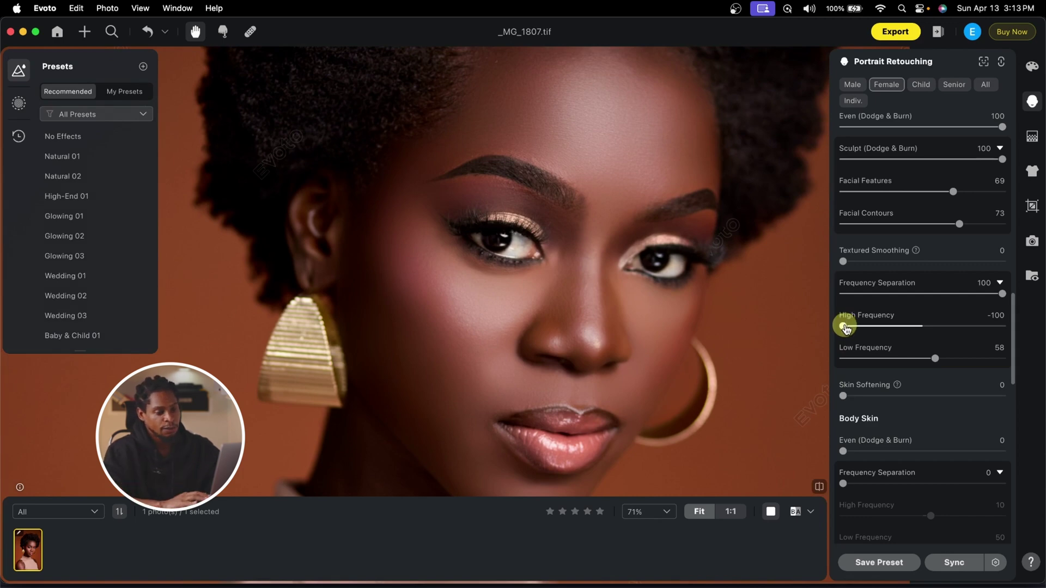
pyautogui.moveTo(846, 328); pyautogui.dragTo(914, 334)
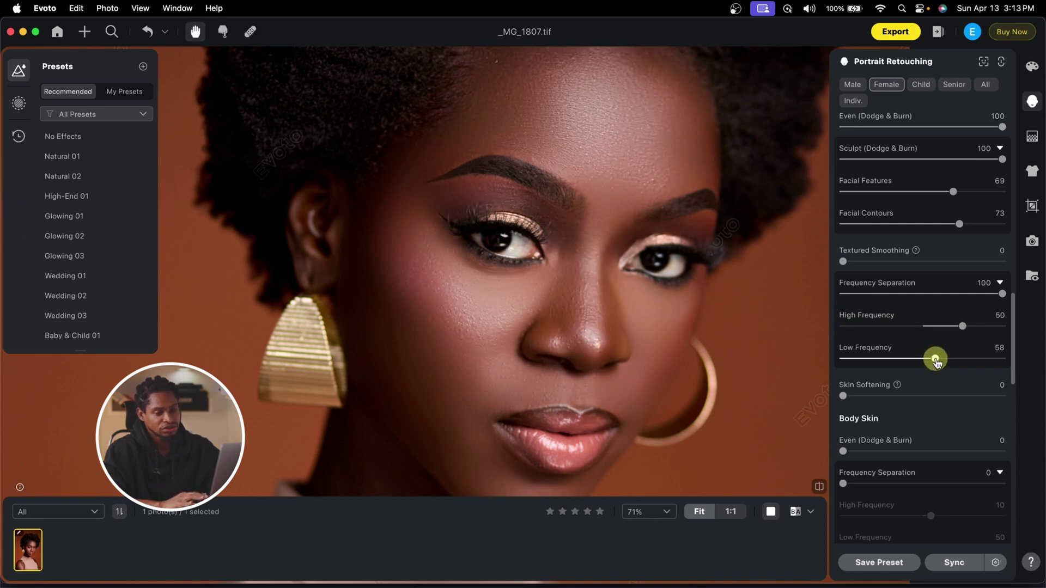
pyautogui.moveTo(932, 361); pyautogui.dragTo(929, 360)
pyautogui.scroll(-2, 612, 159)
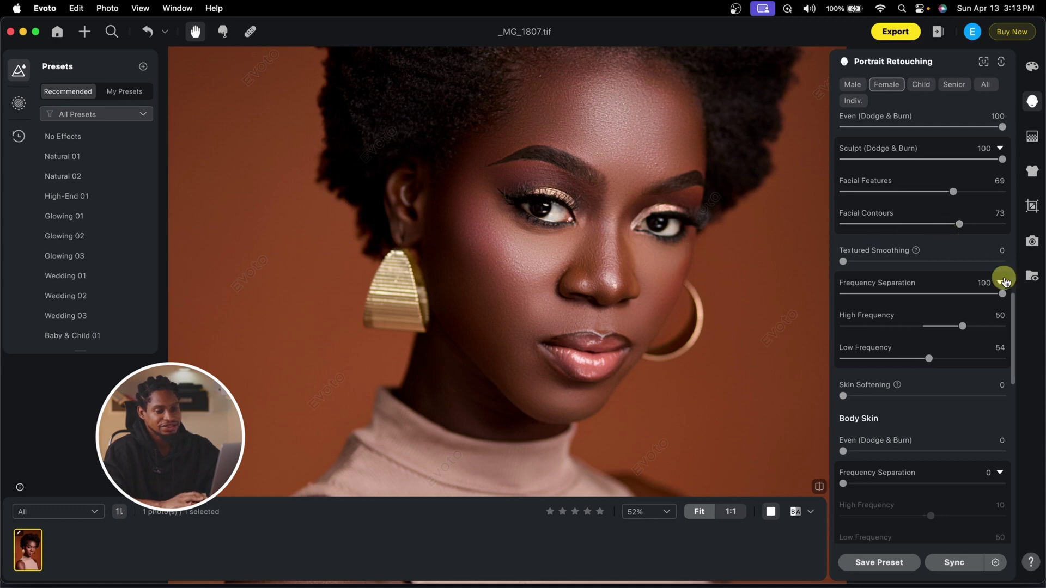
# Step: Compare the facial skin with Frequency Separation at 0 and back at 100, and check the result against the original photo
pyautogui.moveTo(1003, 294); pyautogui.dragTo(745, 296)
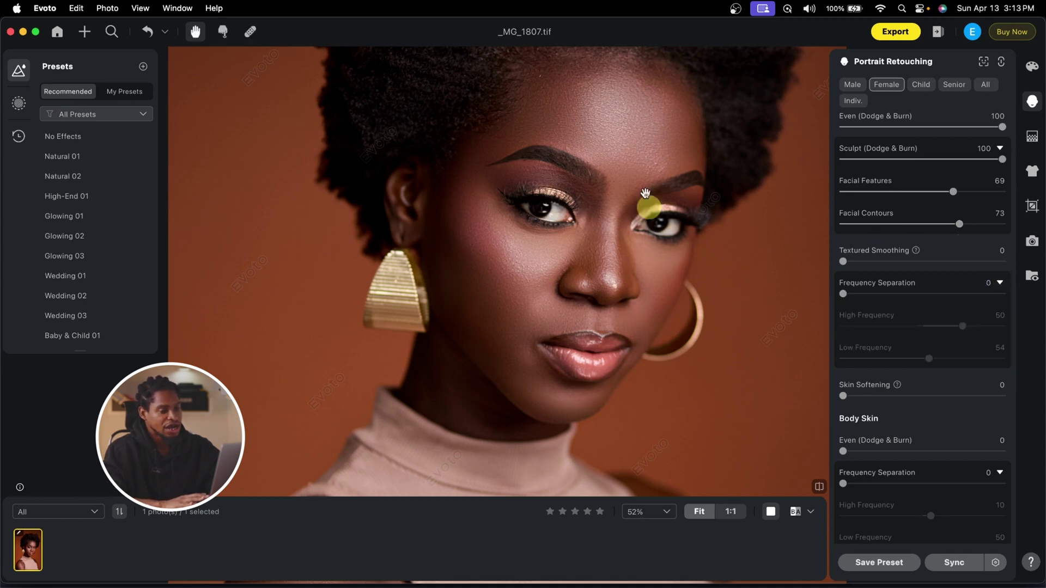
pyautogui.moveTo(849, 296); pyautogui.dragTo(1030, 287)
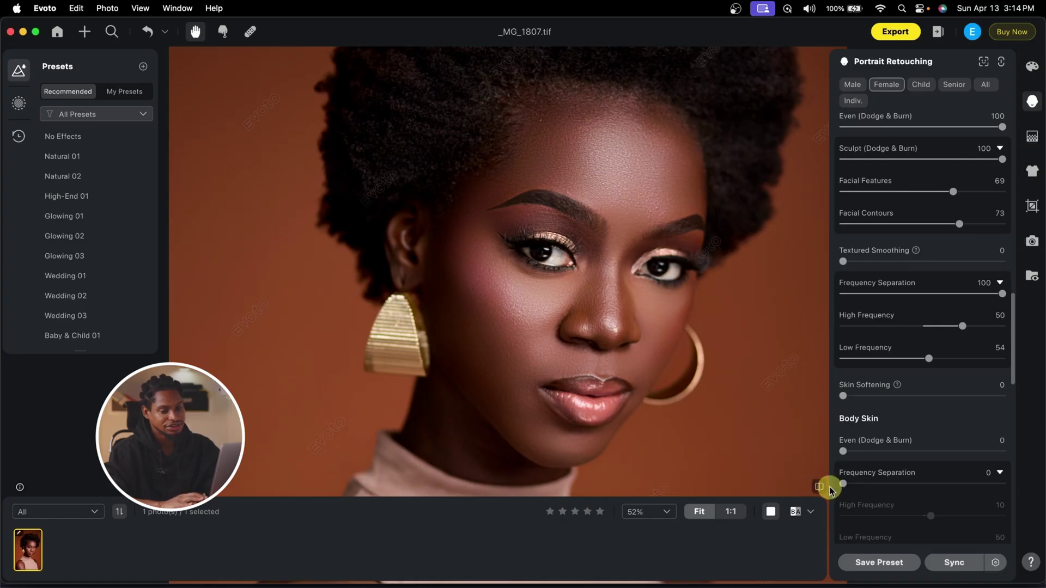
pyautogui.click(819, 488)
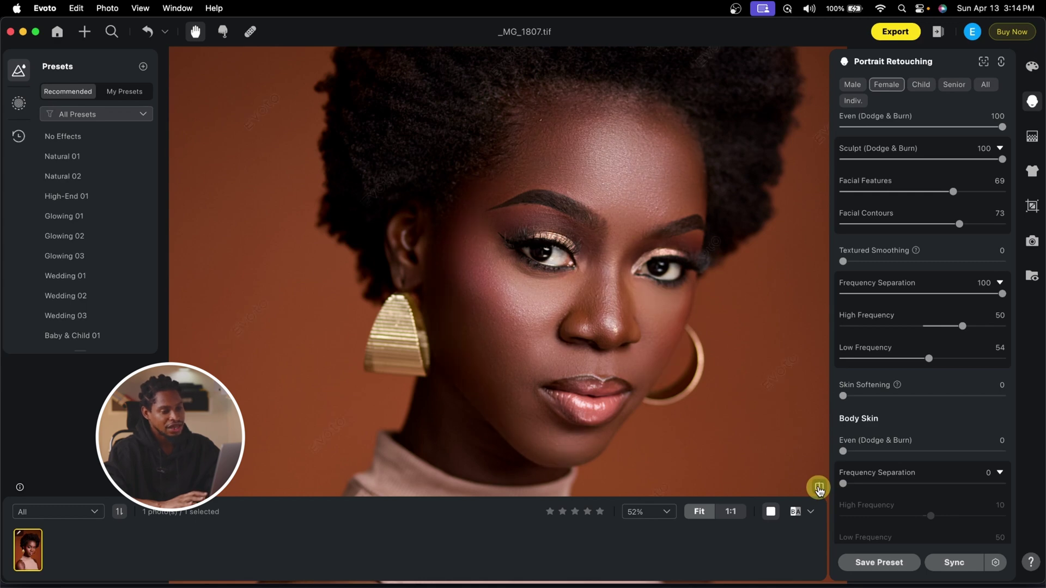
# Step: For the body skin, set Even (Dodge & Burn) to 100 and Frequency Separation to 88 with High Frequency 25 and Low Frequency 45
pyautogui.moveTo(617, 387); pyautogui.dragTo(434, 309)
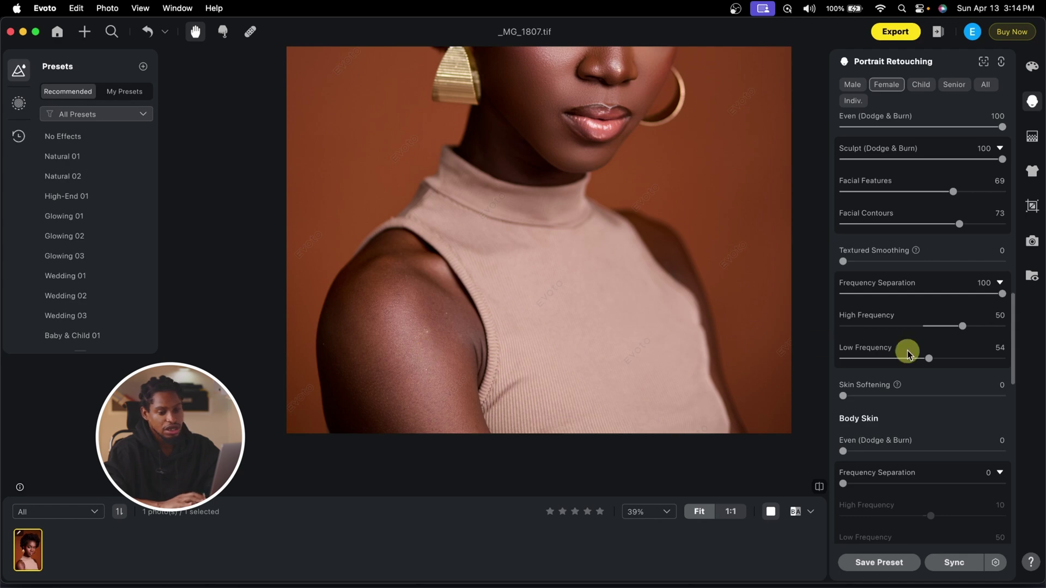
pyautogui.scroll(-4, 915, 426)
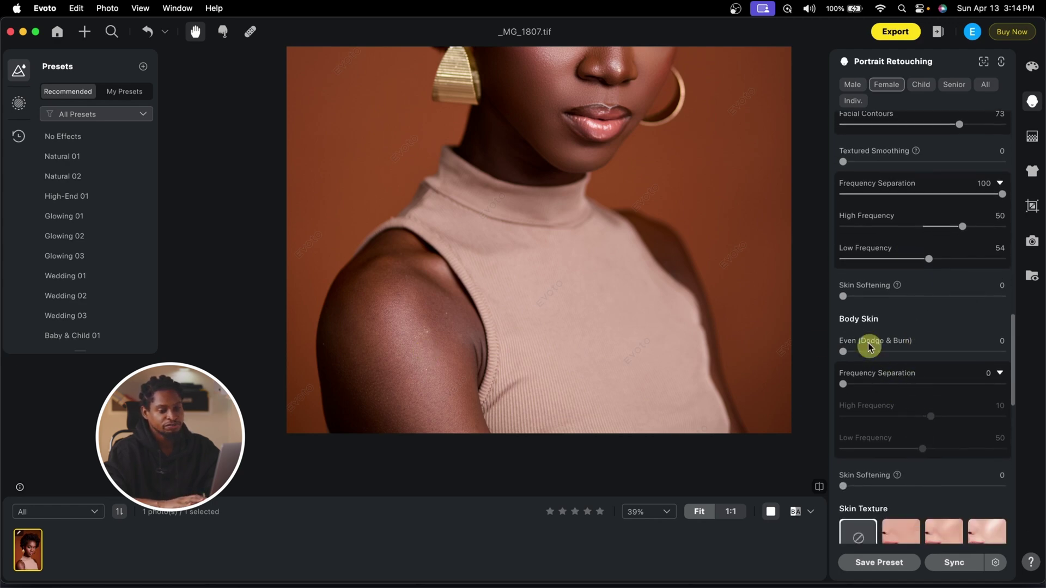
pyautogui.moveTo(851, 352); pyautogui.dragTo(1030, 350)
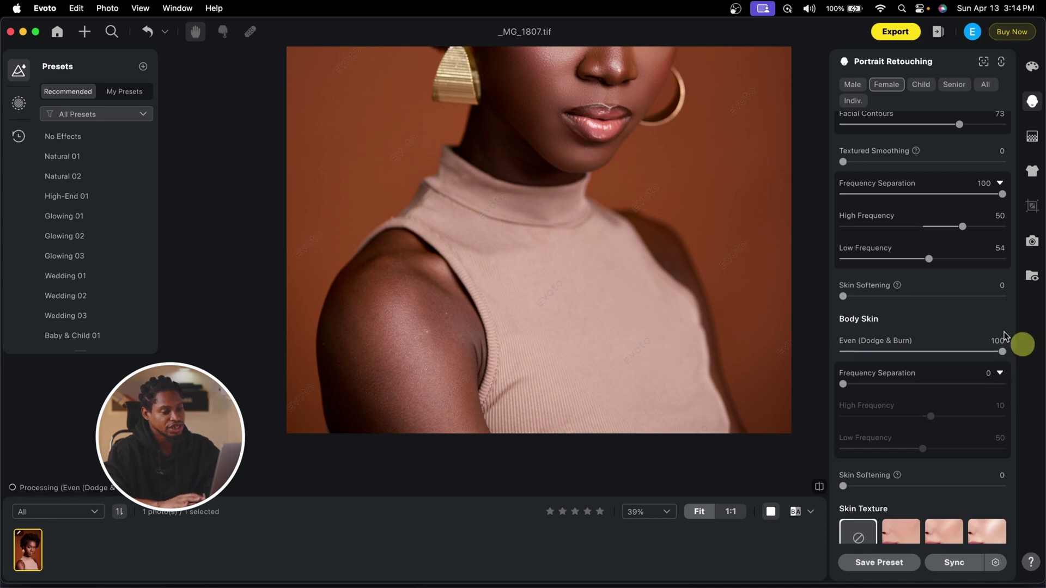
pyautogui.click(849, 382)
pyautogui.moveTo(897, 385); pyautogui.dragTo(1018, 384)
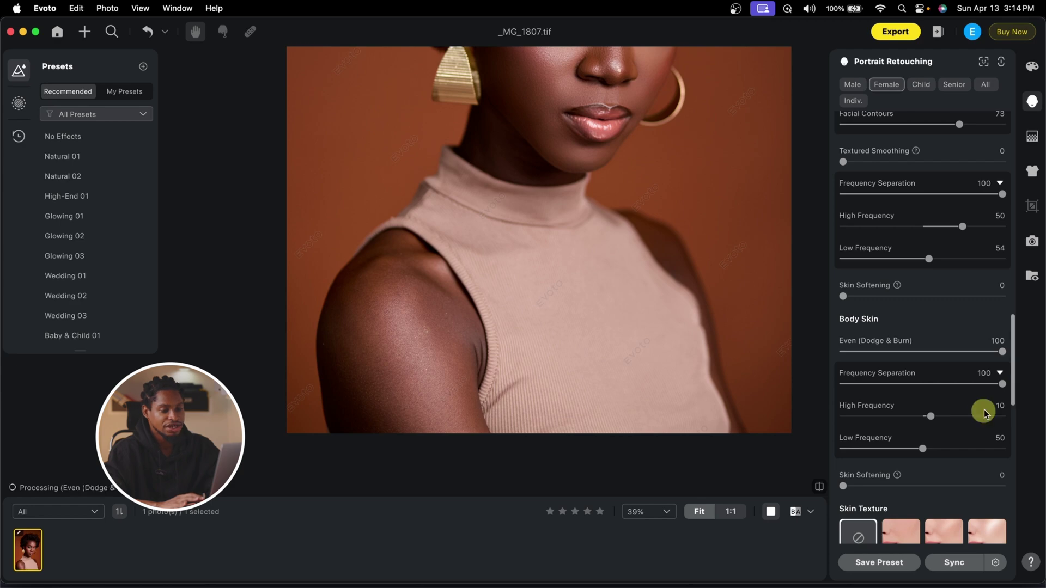
pyautogui.moveTo(933, 419); pyautogui.dragTo(939, 420)
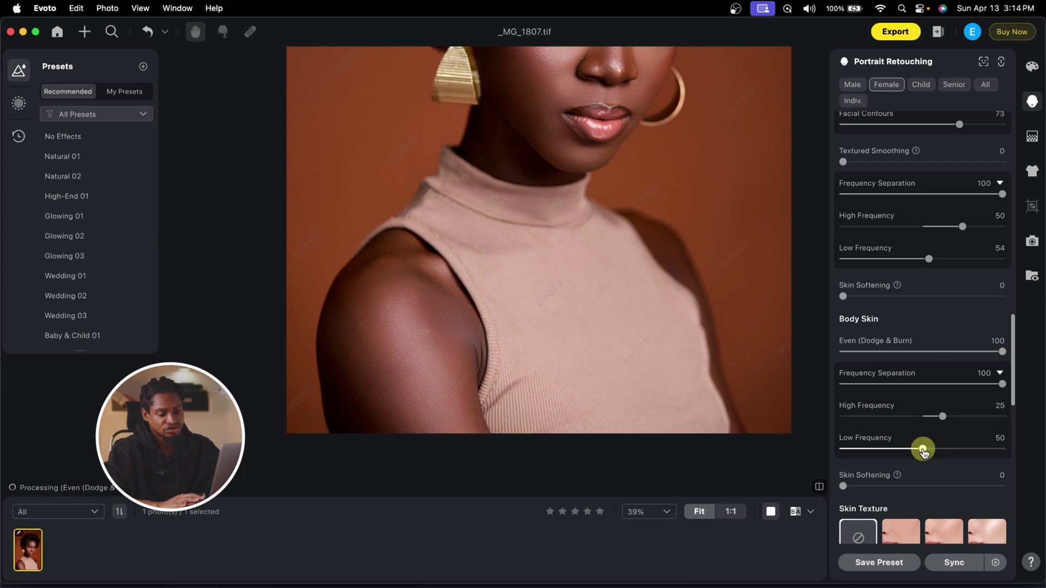
pyautogui.moveTo(917, 450); pyautogui.dragTo(915, 451)
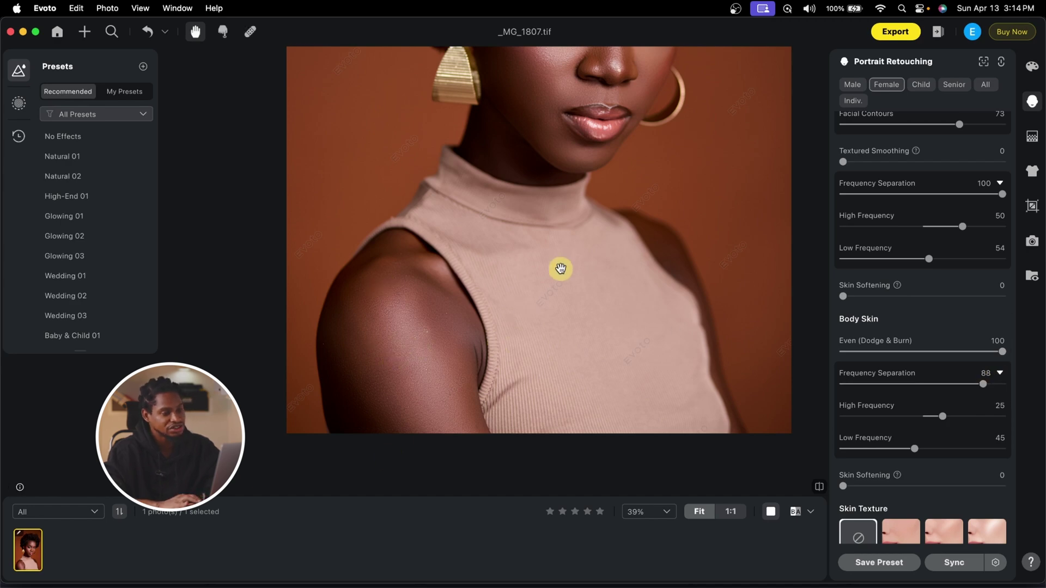
# Step: Reduce the facial skin's Sculpt (Dodge & Burn) to 72, Even (Dodge & Burn) to 82 and Frequency Separation to 78
pyautogui.scroll(-3, 626, 292)
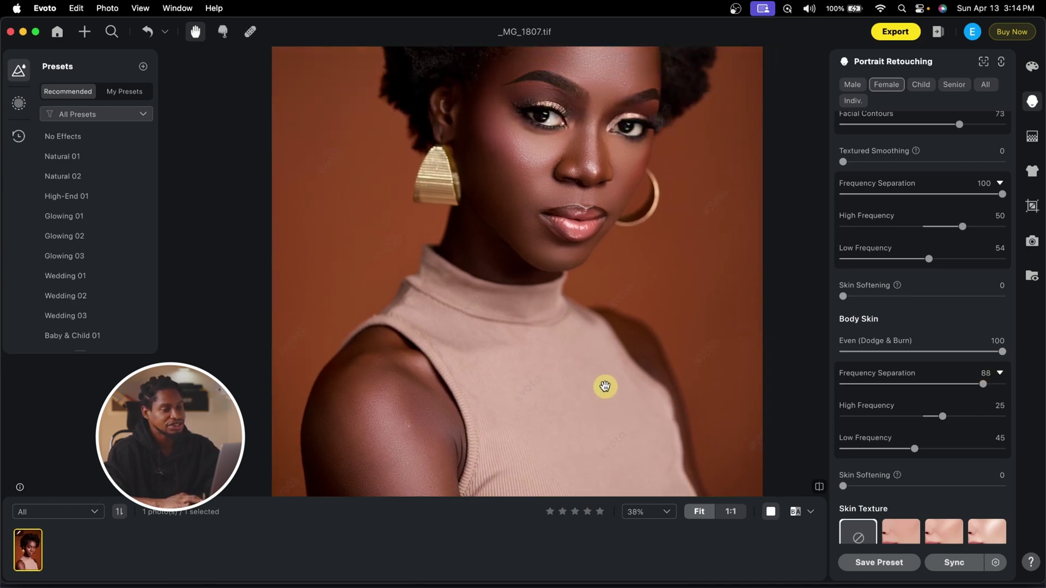
pyautogui.moveTo(605, 387); pyautogui.dragTo(576, 374)
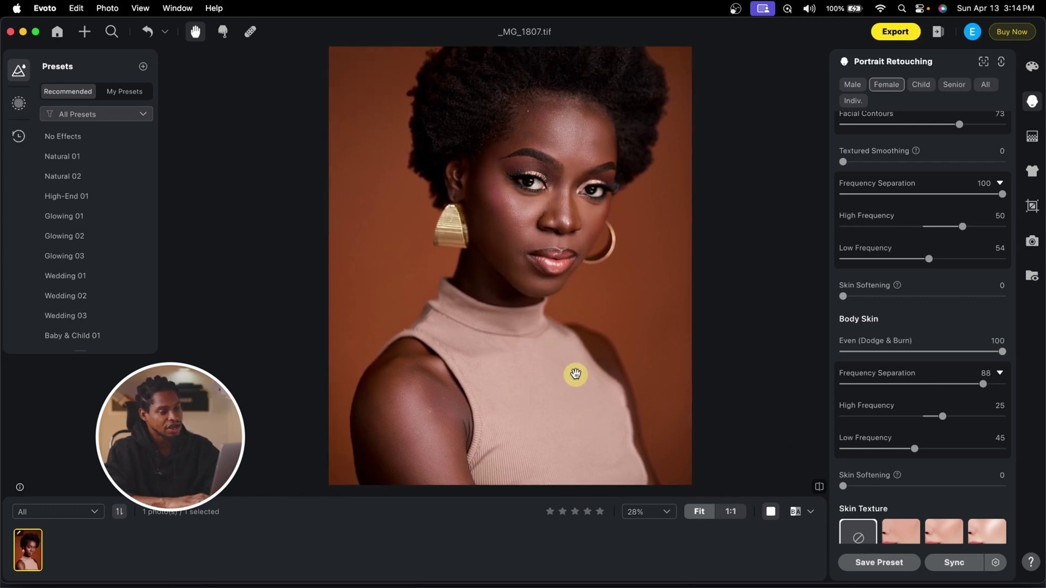
pyautogui.scroll(5, 957, 349)
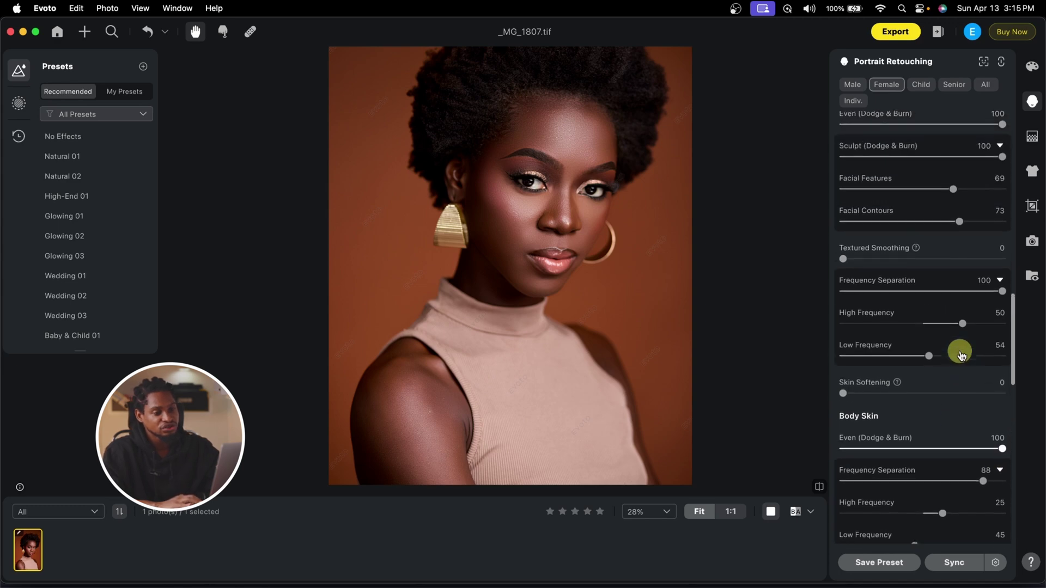
pyautogui.scroll(10, 962, 355)
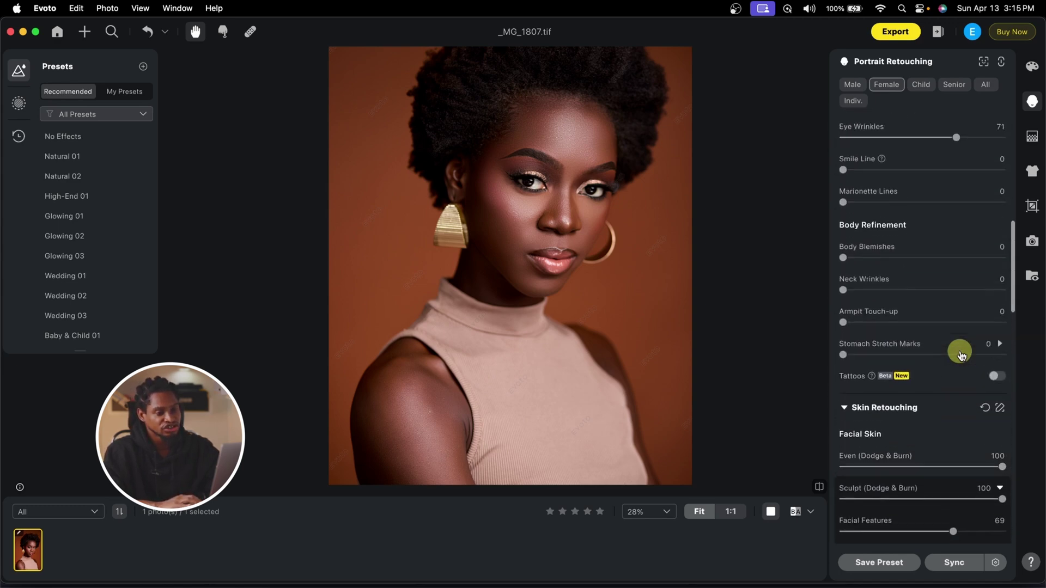
pyautogui.scroll(3, 959, 351)
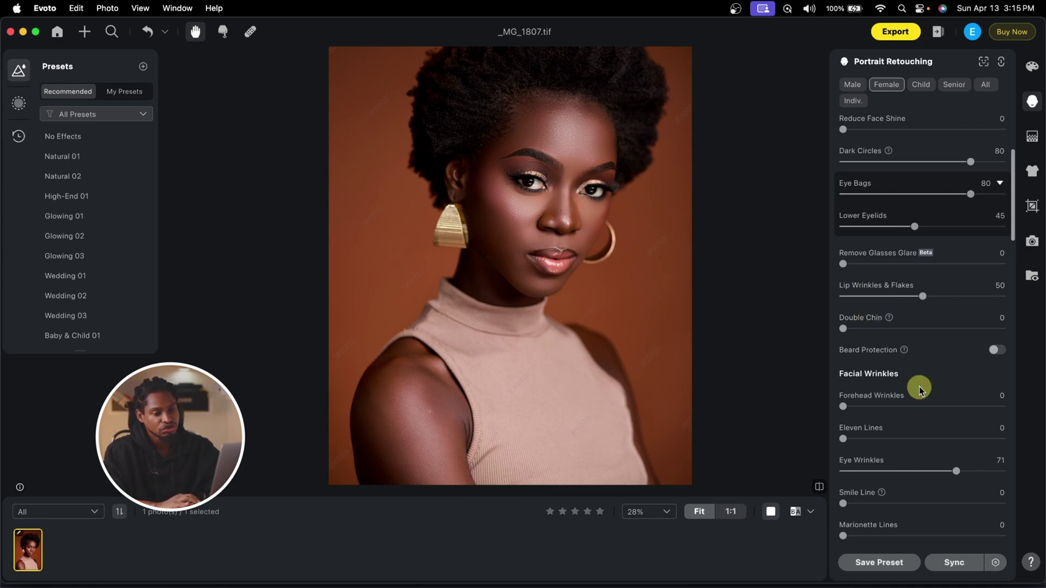
pyautogui.scroll(-2, 920, 389)
pyautogui.scroll(-8, 920, 389)
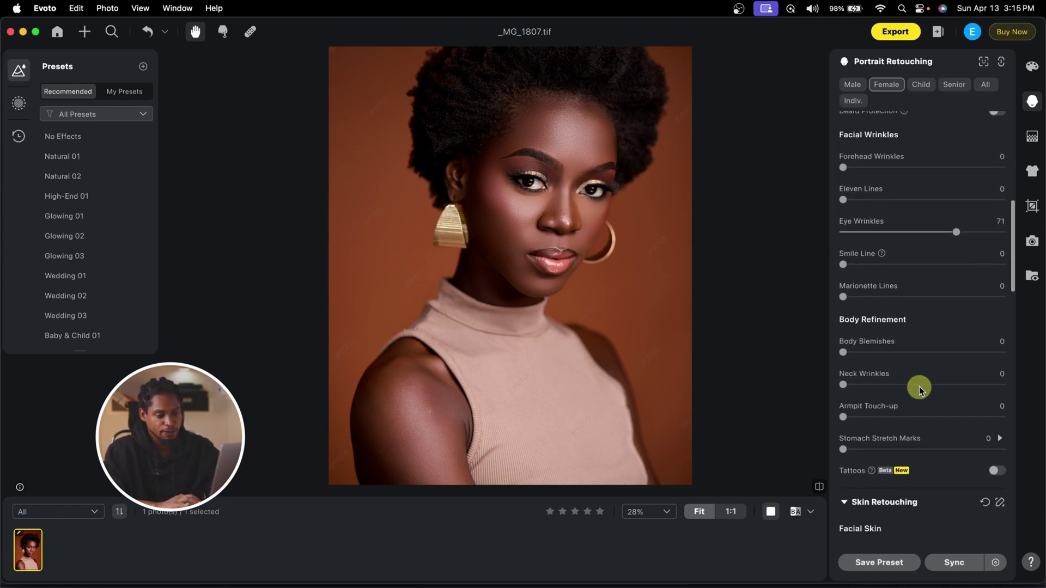
pyautogui.scroll(-2, 921, 392)
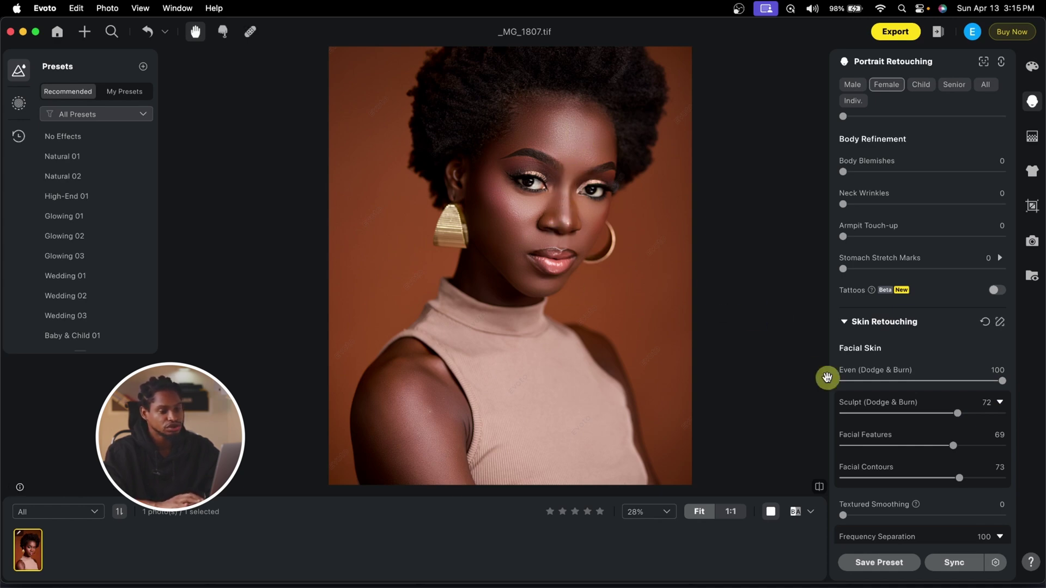
pyautogui.scroll(-2, 995, 488)
pyautogui.scroll(-5, 995, 488)
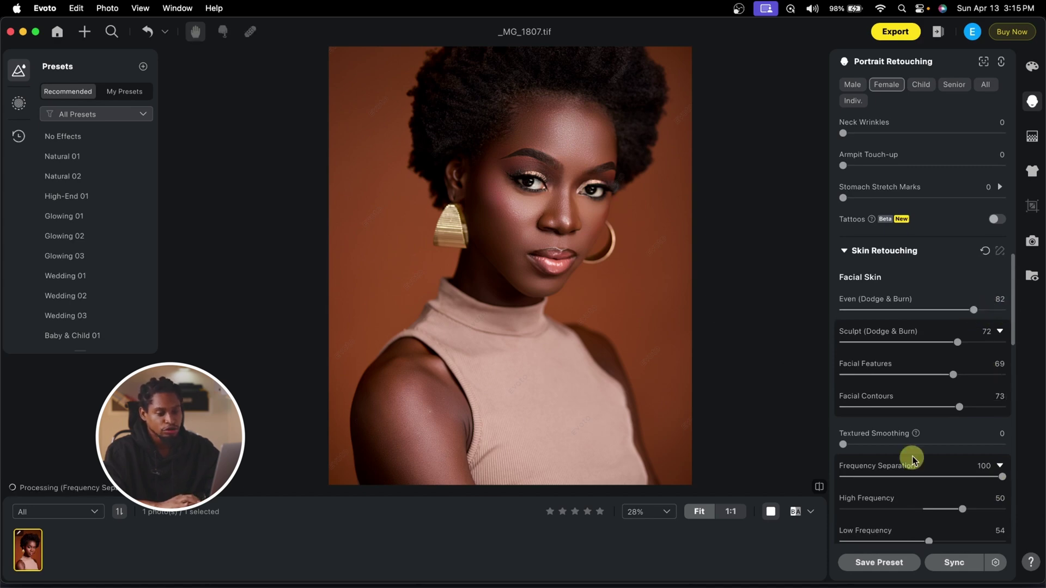
pyautogui.scroll(-5, 913, 458)
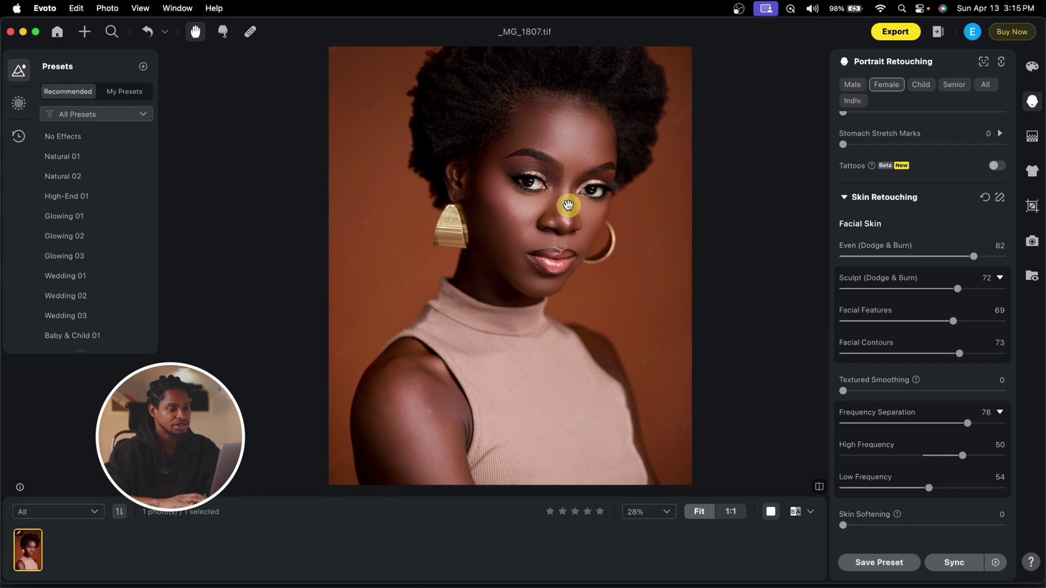
# Step: Compare the retouched face up close with the original photo
pyautogui.scroll(3, 568, 206)
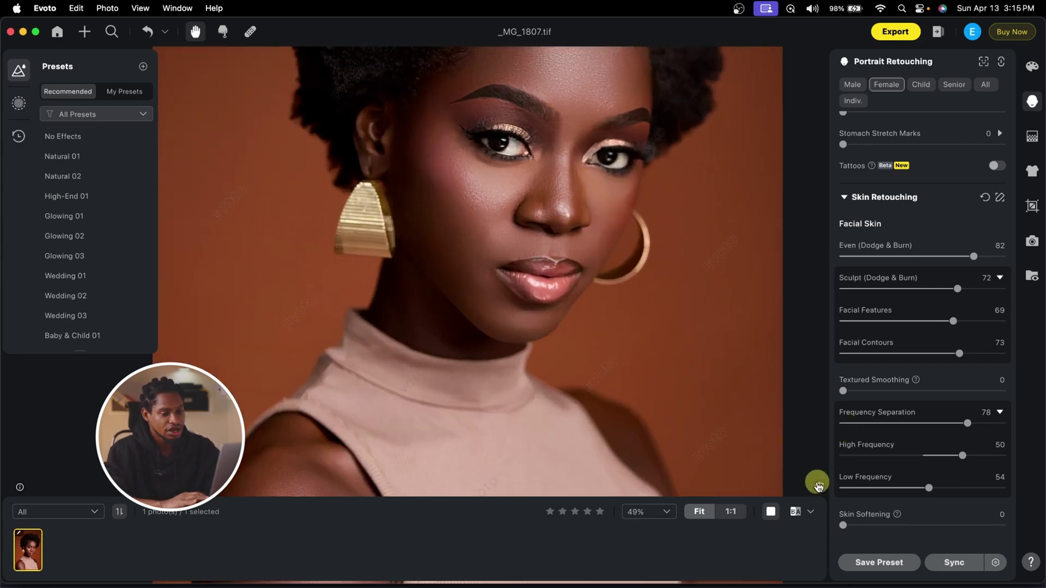
pyautogui.click(819, 486)
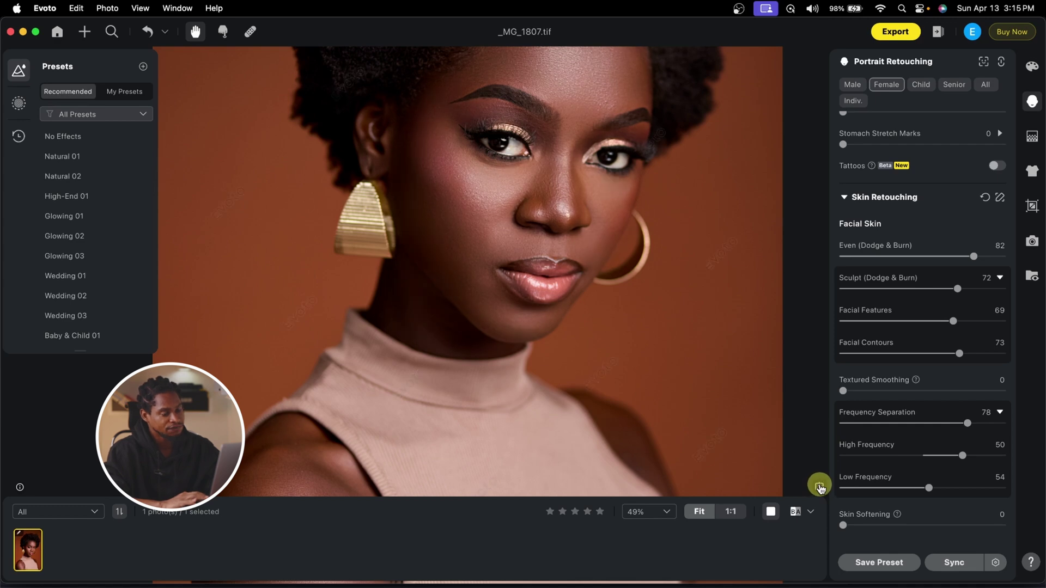
pyautogui.click(819, 486)
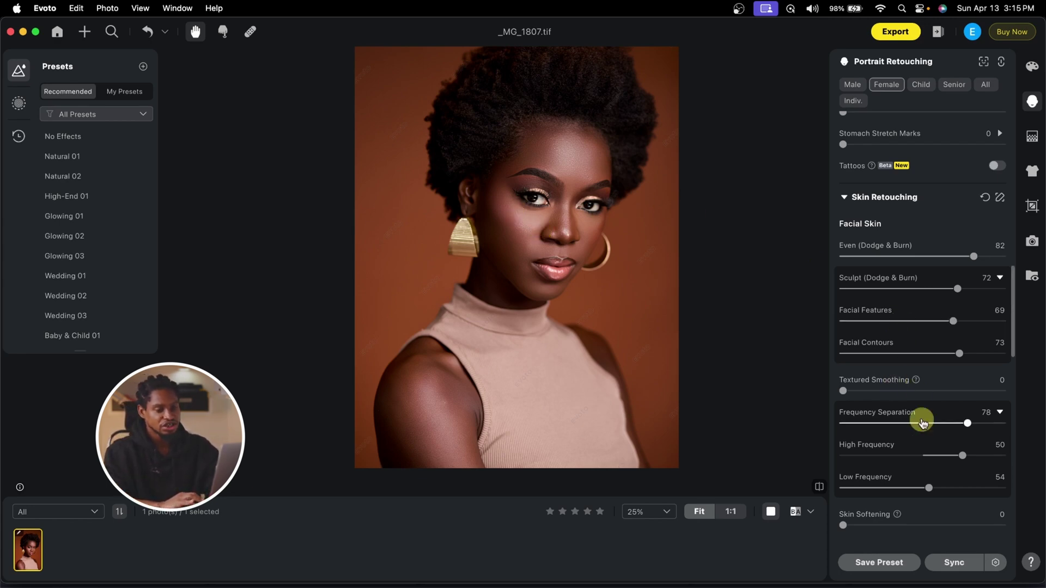
# Step: Set the Skin Texture section's Texture to 13
pyautogui.scroll(-3, 922, 422)
pyautogui.scroll(-6, 923, 422)
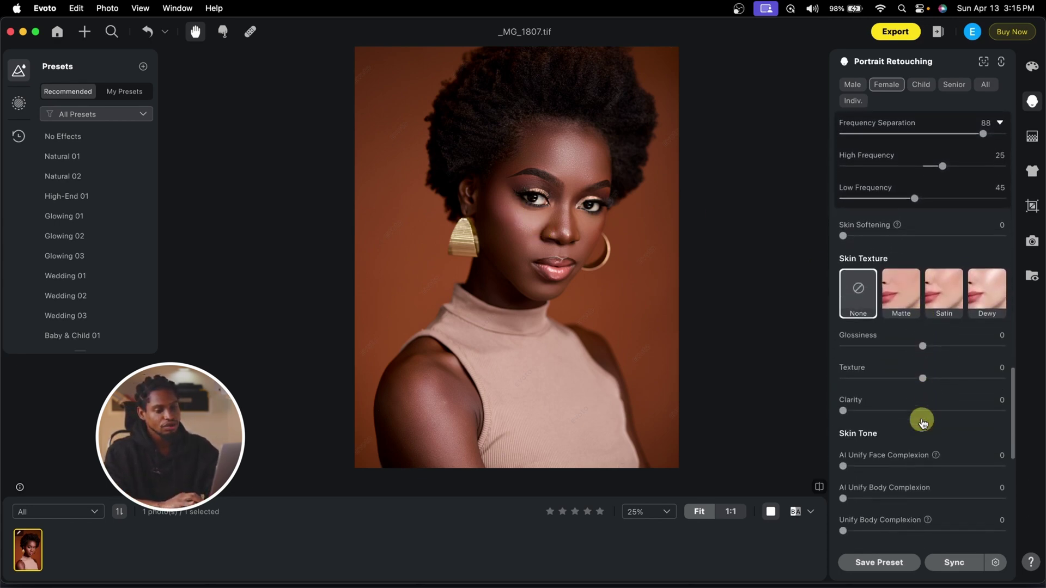
pyautogui.scroll(-1, 923, 422)
pyautogui.scroll(3, 594, 185)
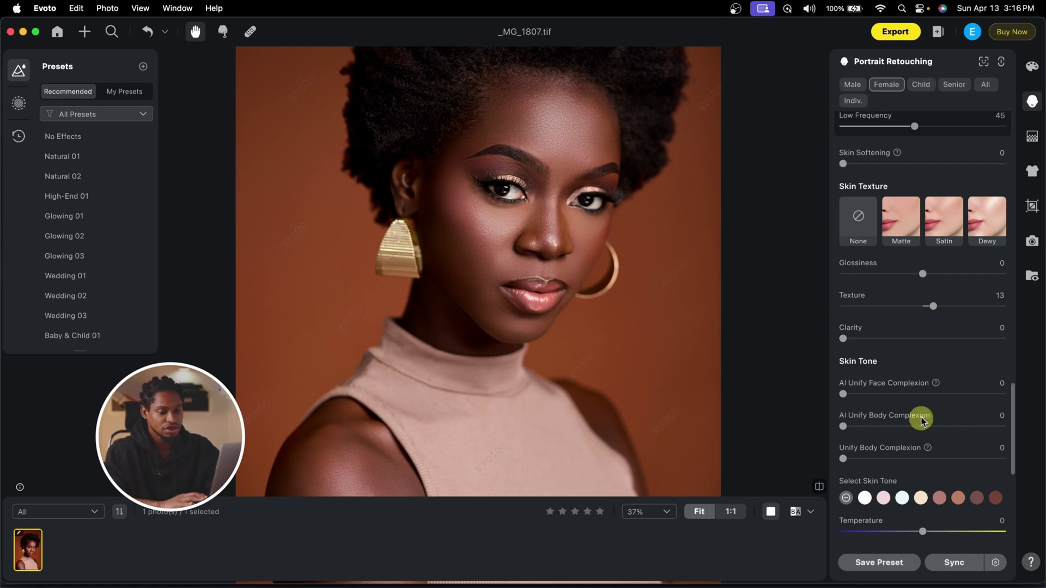
# Step: Set AI Unify Face Complexion to 63, AI Unify Body Complexion to 39 and Unify Body Complexion to 33, and compare with the original
pyautogui.moveTo(847, 395); pyautogui.dragTo(944, 393)
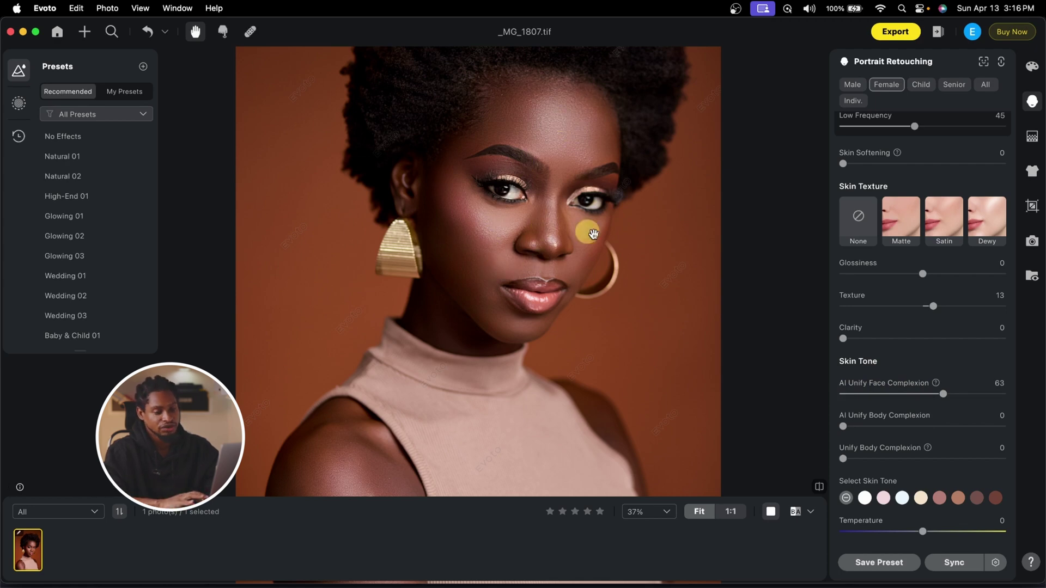
pyautogui.moveTo(845, 429); pyautogui.dragTo(906, 427)
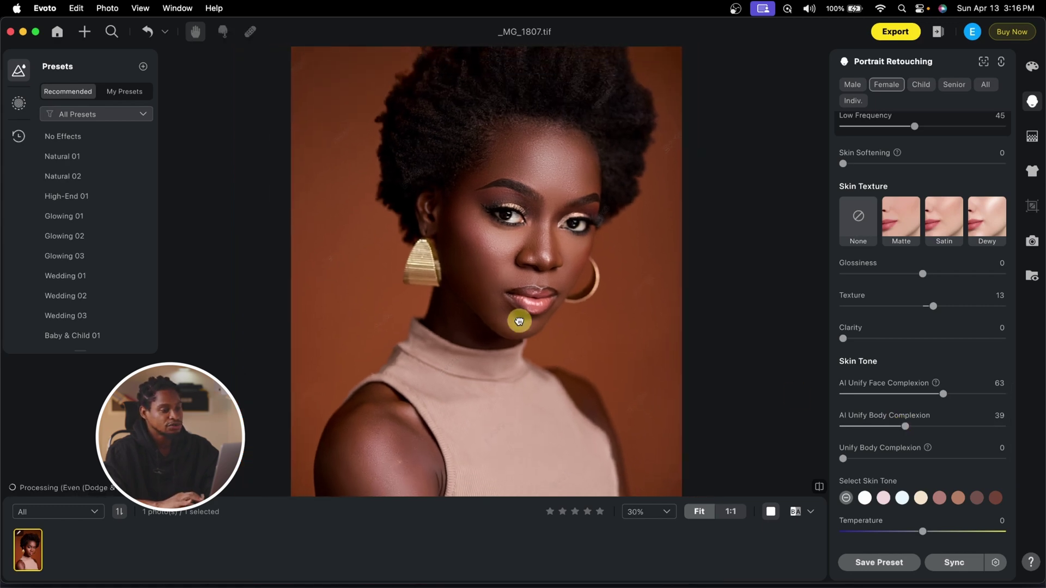
pyautogui.moveTo(519, 320); pyautogui.dragTo(519, 274)
pyautogui.moveTo(846, 461); pyautogui.dragTo(895, 459)
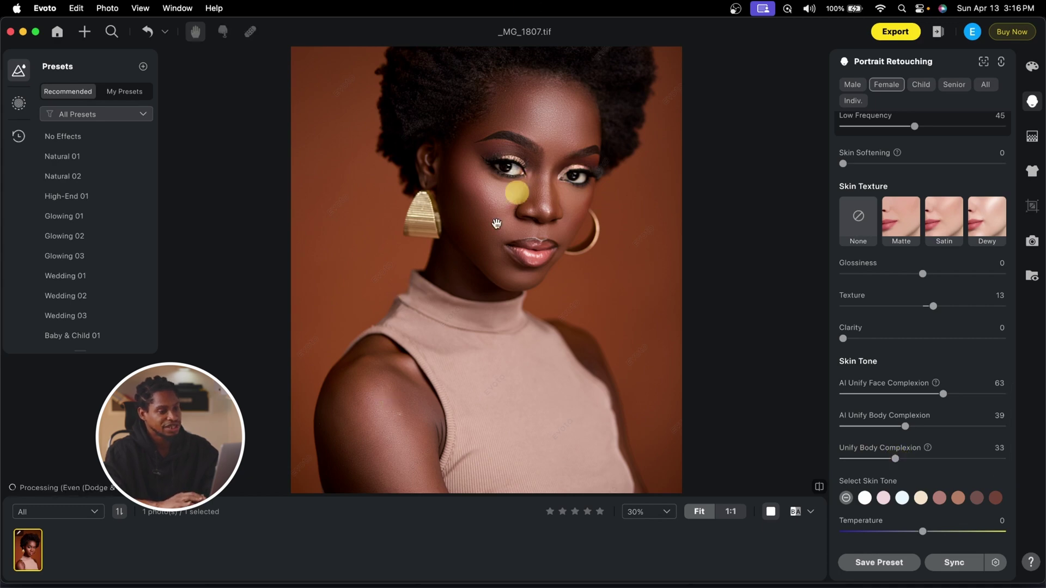
pyautogui.click(822, 489)
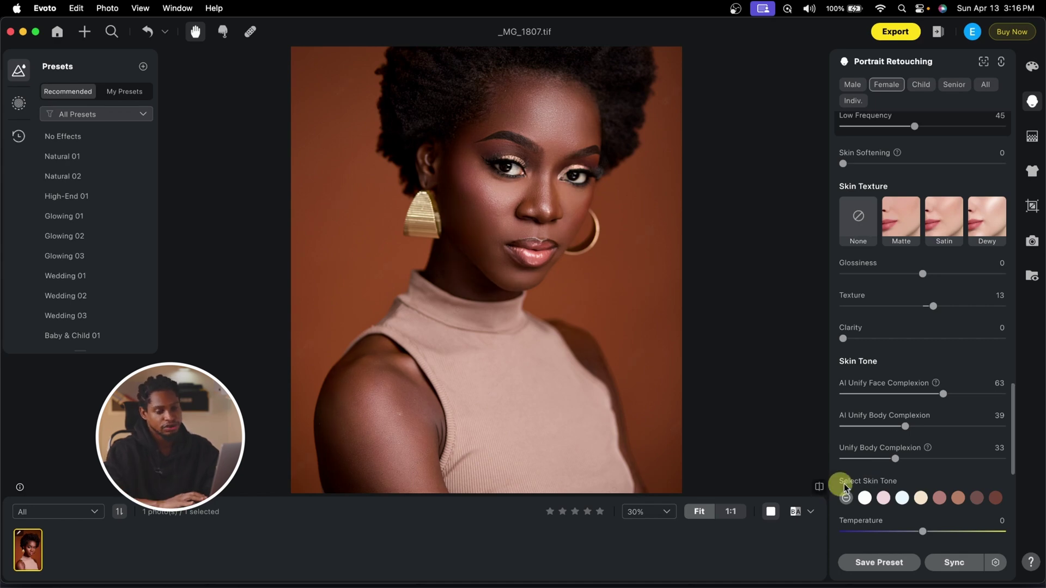
# Step: Set the Eyes Brightness to 63 for both eyes and inspect them up close
pyautogui.scroll(-5, 950, 477)
pyautogui.scroll(-5, 950, 479)
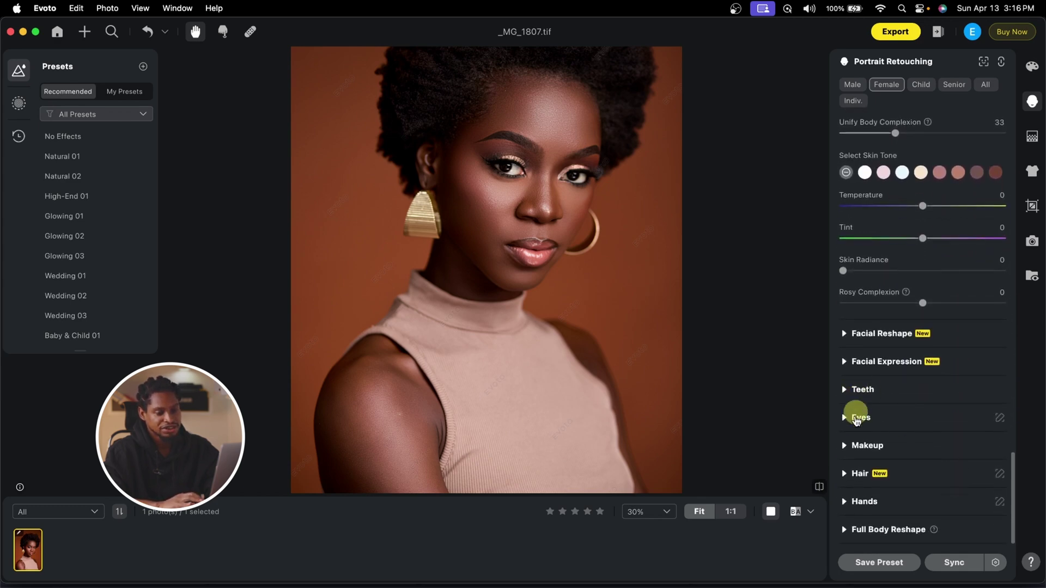
pyautogui.click(844, 419)
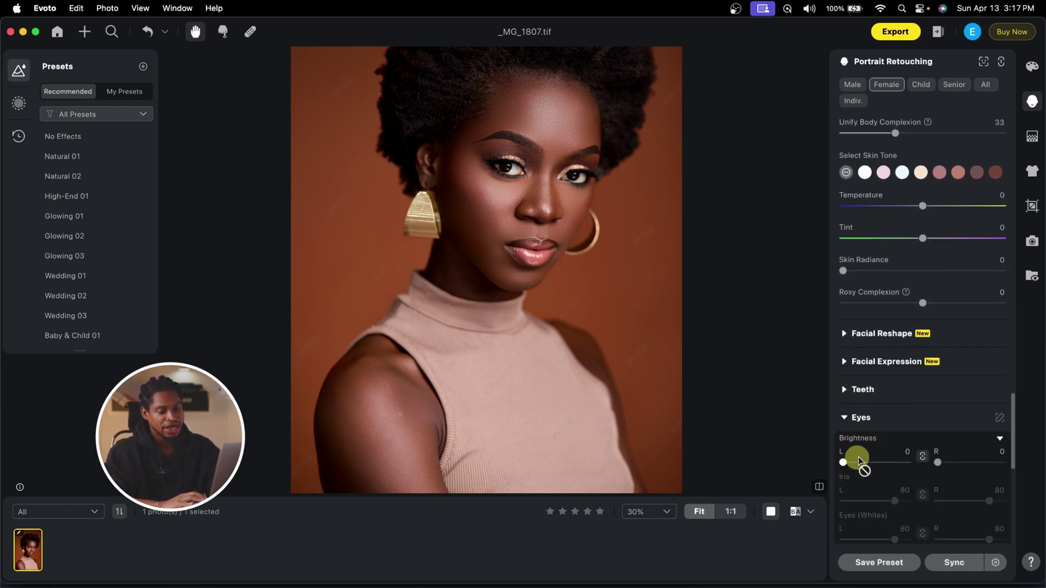
pyautogui.moveTo(845, 464); pyautogui.dragTo(884, 463)
pyautogui.scroll(5, 547, 126)
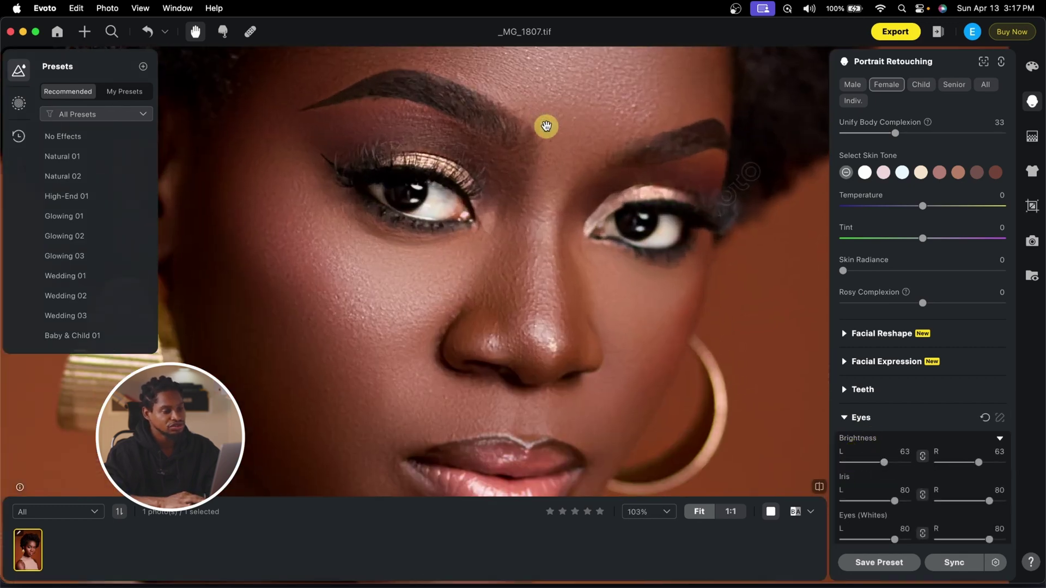
# Step: Set the Eyes section's Brightness to 49, Iris to 52 and Eyes (Whites) to 48 for both eyes
pyautogui.moveTo(885, 463); pyautogui.dragTo(827, 463)
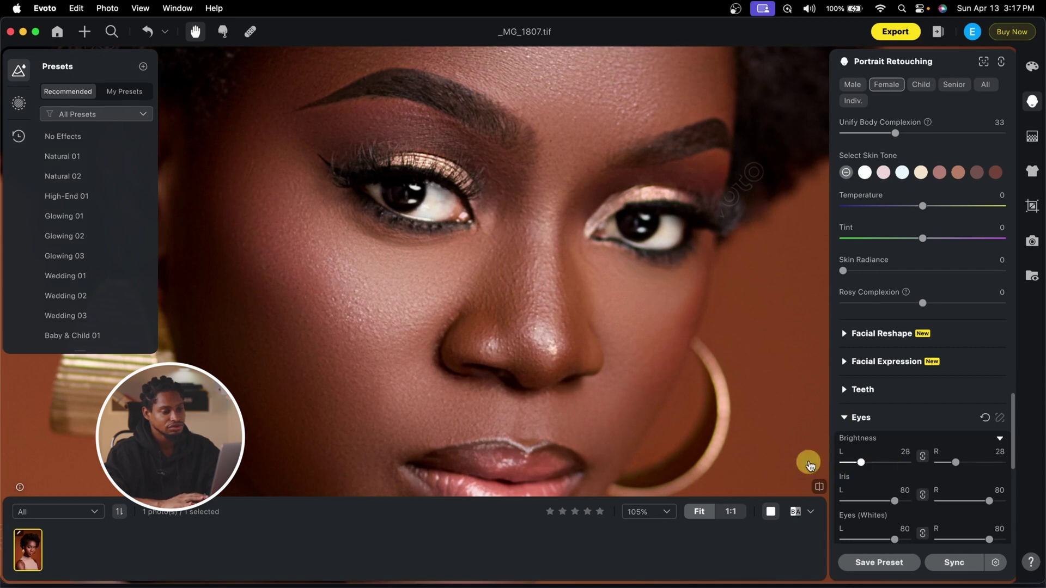
pyautogui.moveTo(849, 462); pyautogui.dragTo(876, 464)
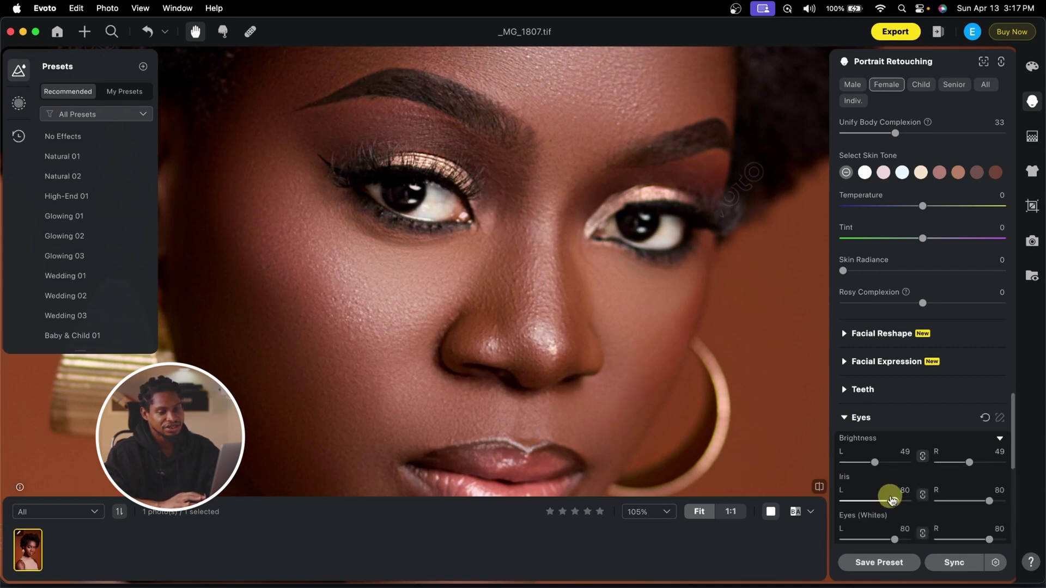
pyautogui.moveTo(897, 504); pyautogui.dragTo(866, 505)
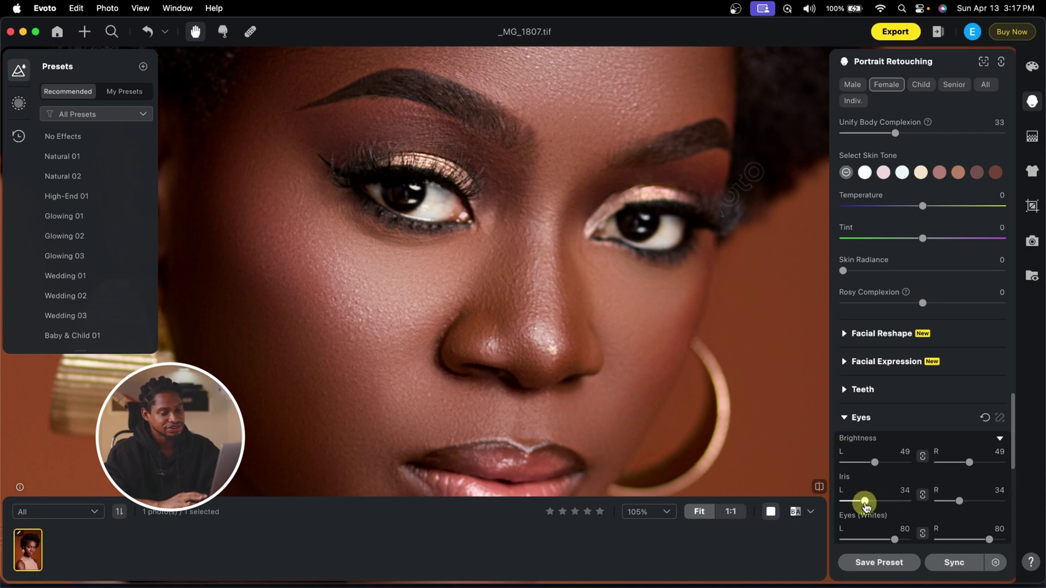
pyautogui.scroll(-4, 876, 503)
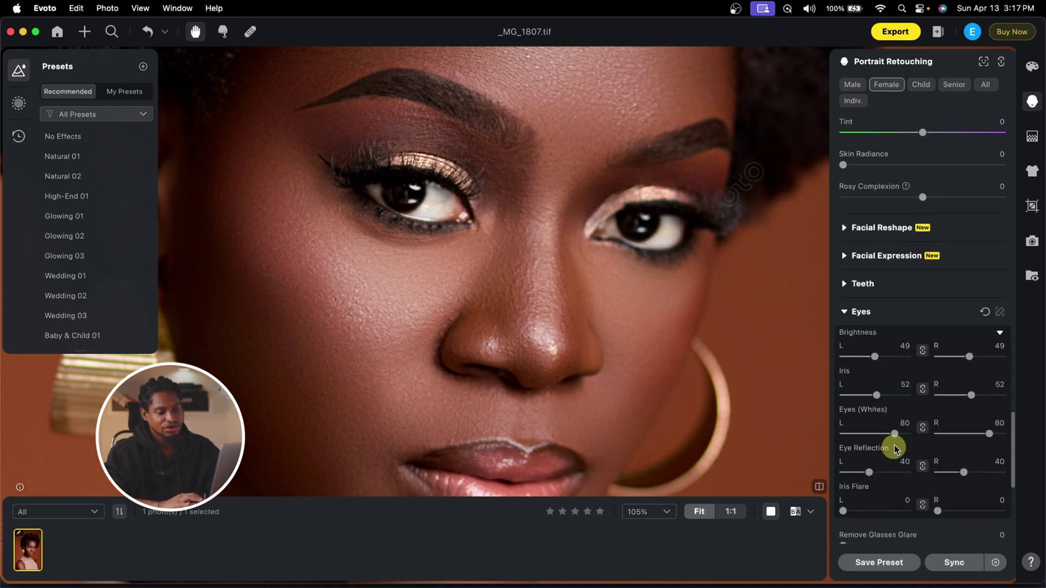
pyautogui.moveTo(895, 436); pyautogui.dragTo(930, 432)
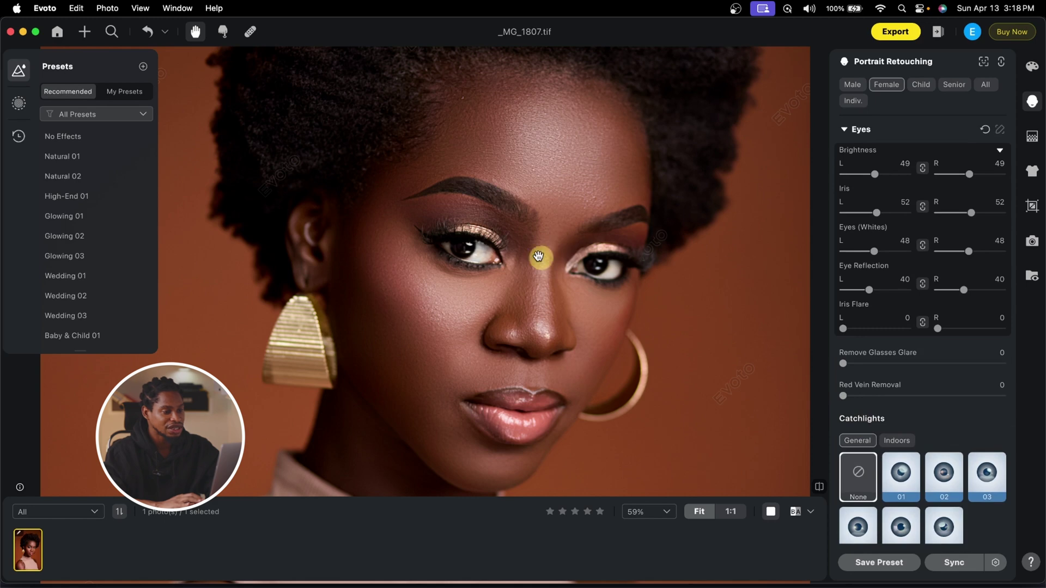
# Step: Try the General catchlight styles on the eyes up close and apply style 06
pyautogui.scroll(3, 529, 242)
pyautogui.scroll(-2, 899, 452)
pyautogui.click(902, 446)
pyautogui.click(944, 443)
pyautogui.click(988, 442)
pyautogui.click(873, 507)
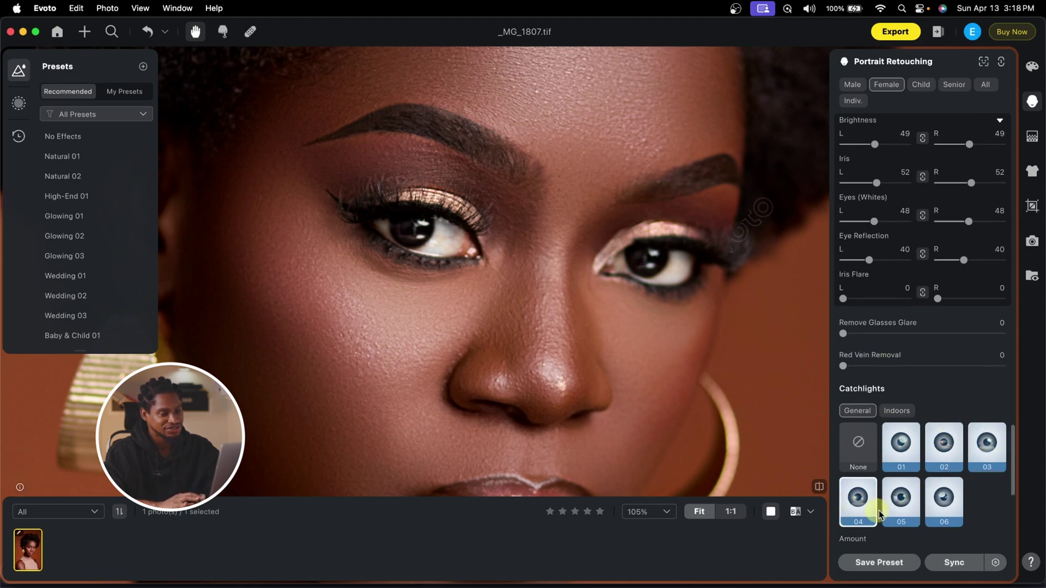
pyautogui.click(900, 511)
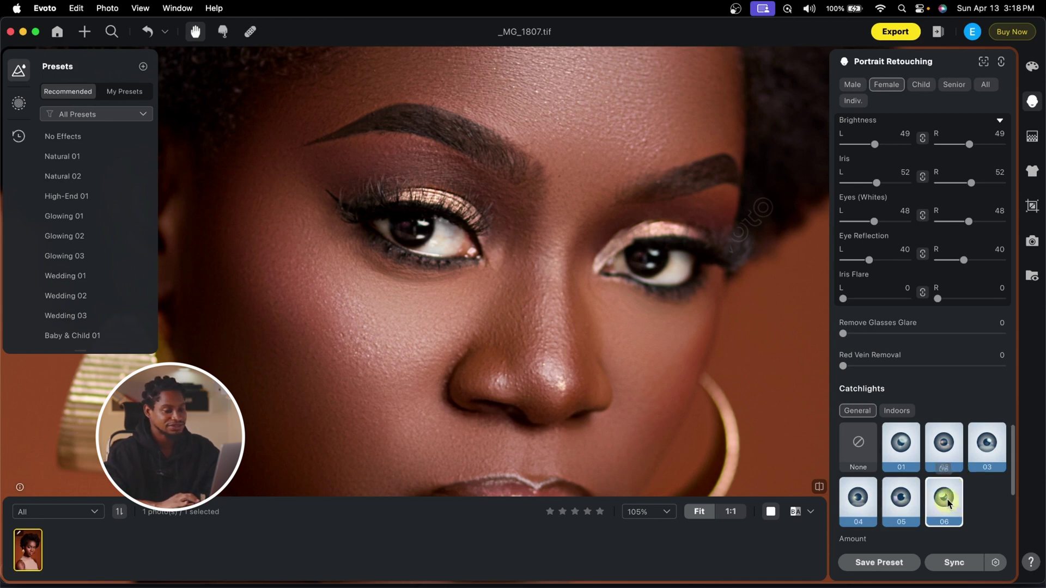
# Step: Try Makeup Contour at 79 and Highlights at 43, and reset both to 0
pyautogui.scroll(-5, 948, 504)
pyautogui.scroll(-2, 947, 501)
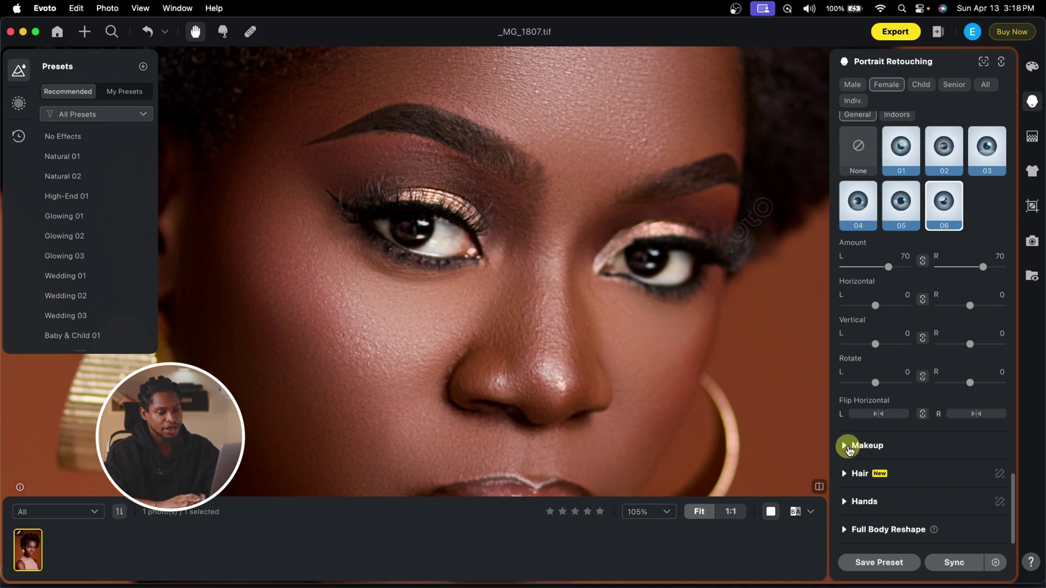
pyautogui.click(848, 446)
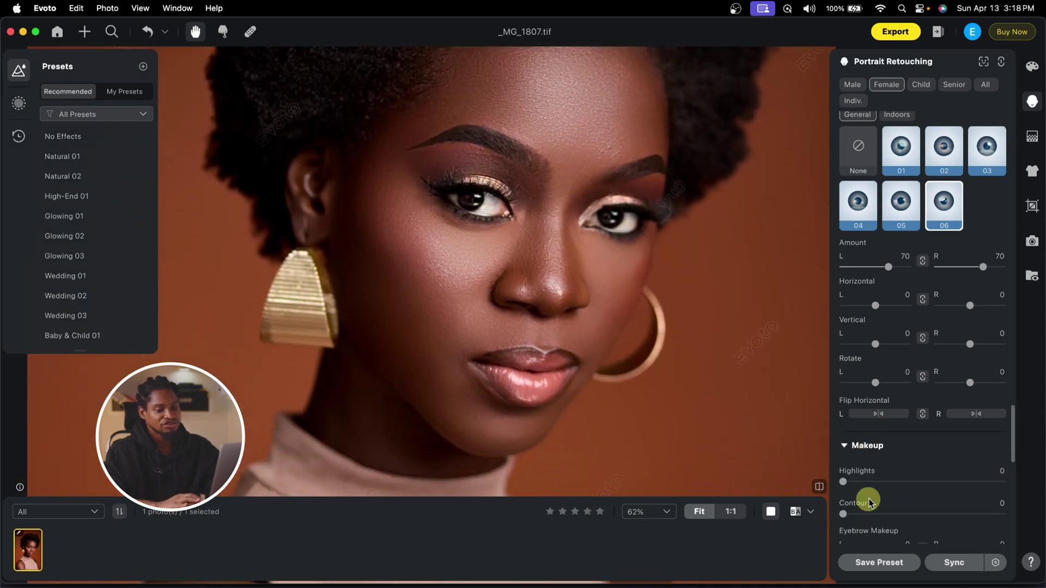
pyautogui.moveTo(848, 517); pyautogui.dragTo(968, 514)
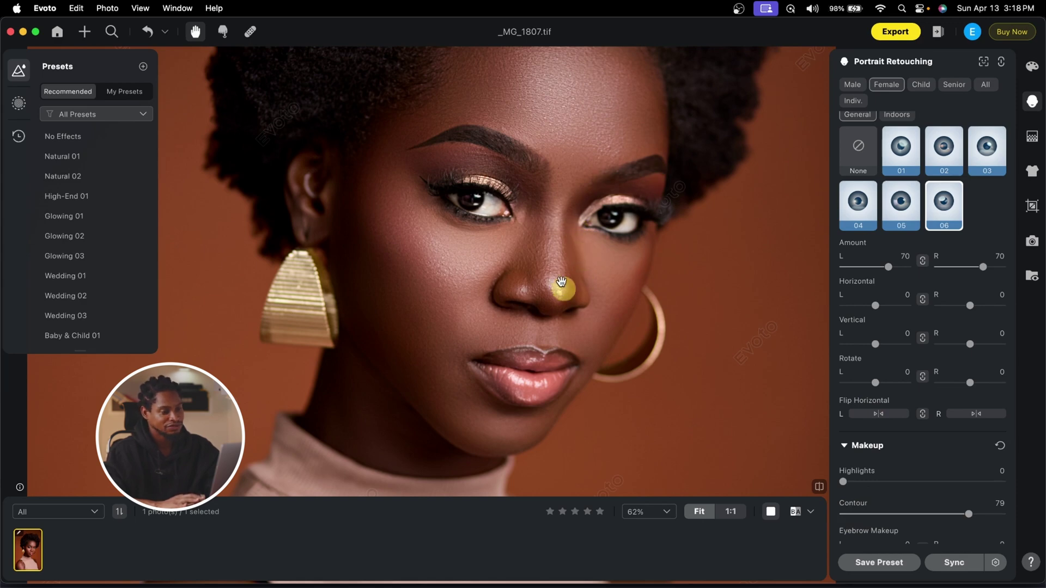
pyautogui.moveTo(846, 483); pyautogui.dragTo(904, 485)
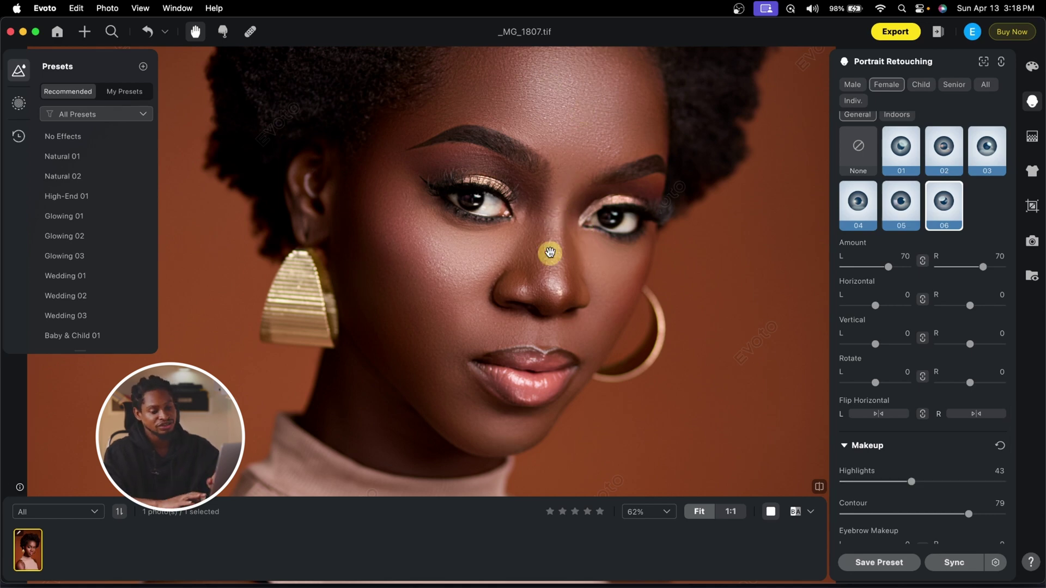
pyautogui.click(839, 482)
pyautogui.click(841, 513)
# Step: Set Eyebrow Makeup to 58 and the Eye Makeup Amount to 60 for both sides
pyautogui.scroll(-3, 943, 490)
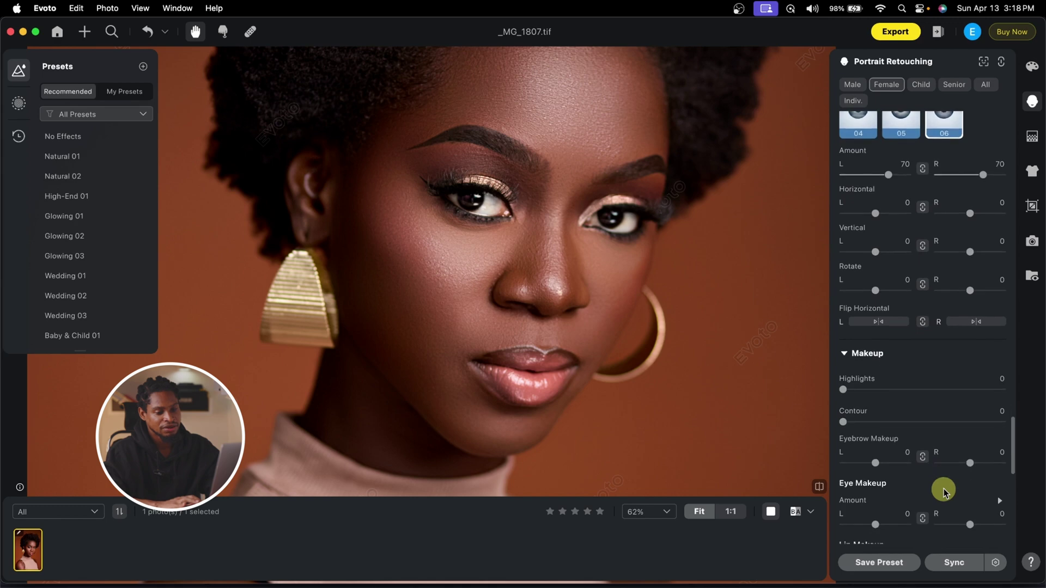
pyautogui.scroll(-3, 944, 493)
pyautogui.moveTo(878, 287); pyautogui.dragTo(906, 290)
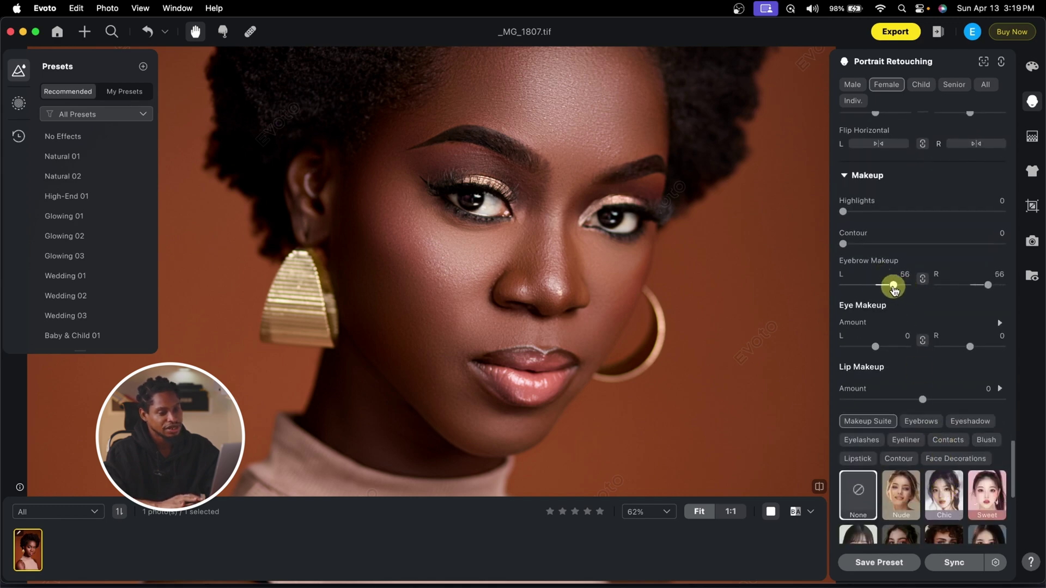
pyautogui.click(875, 346)
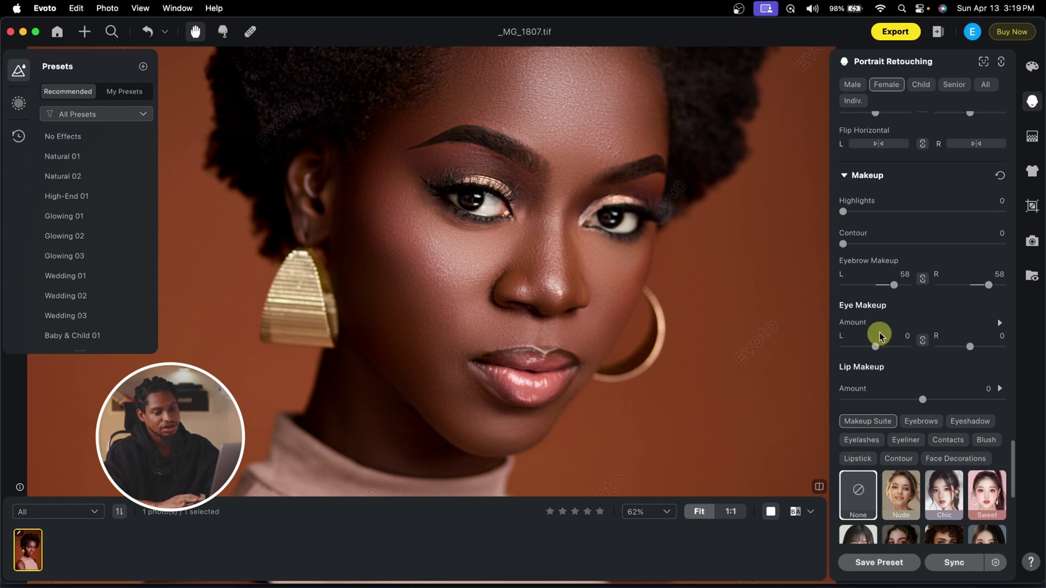
pyautogui.moveTo(876, 348); pyautogui.dragTo(896, 349)
# Step: Set the Lip Makeup Amount to 33 and its Saturation to -15, comparing the makeup with the original photo
pyautogui.scroll(-5, 911, 415)
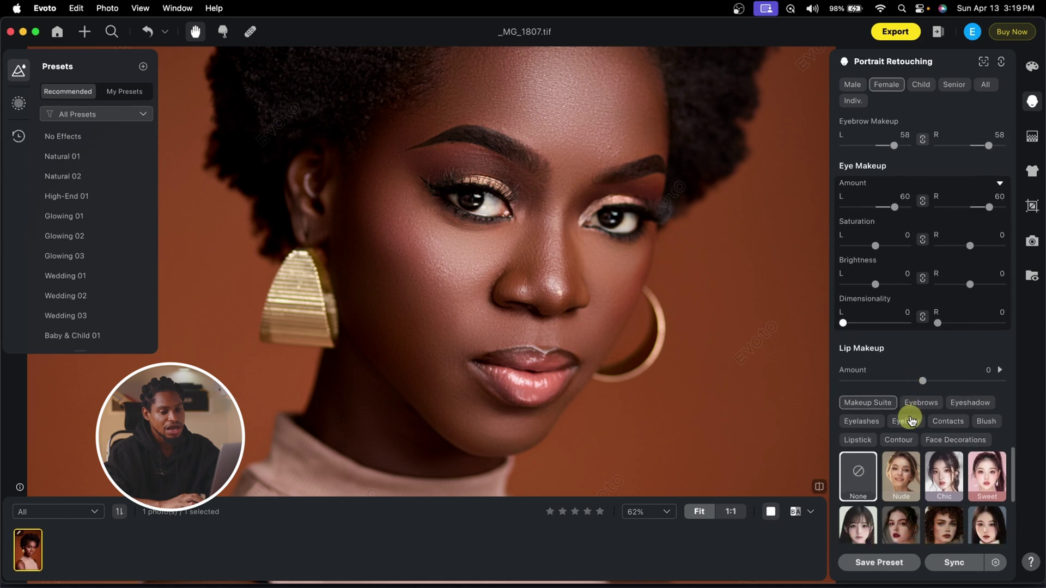
pyautogui.moveTo(922, 319); pyautogui.dragTo(964, 322)
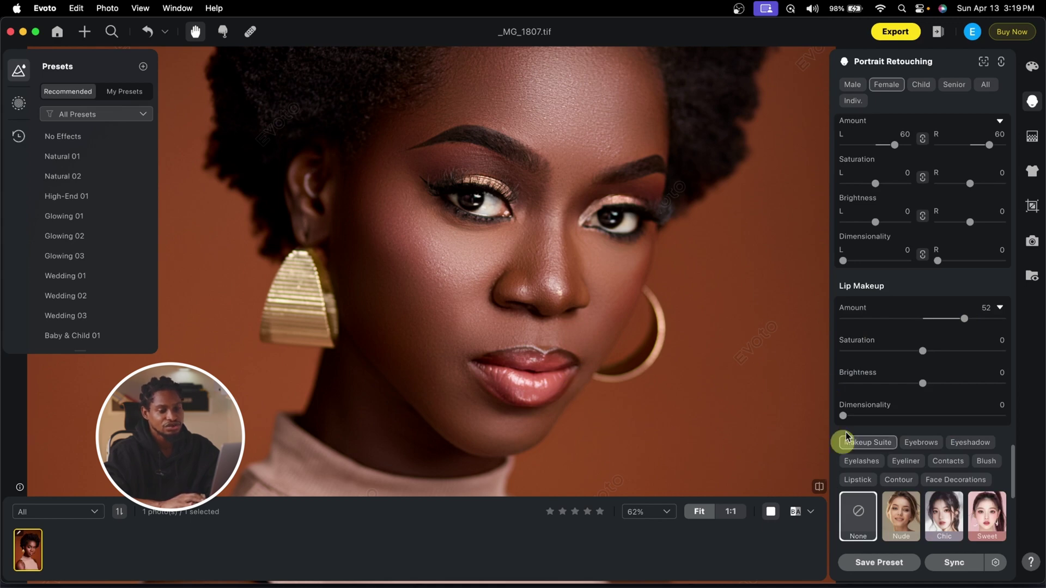
pyautogui.click(819, 487)
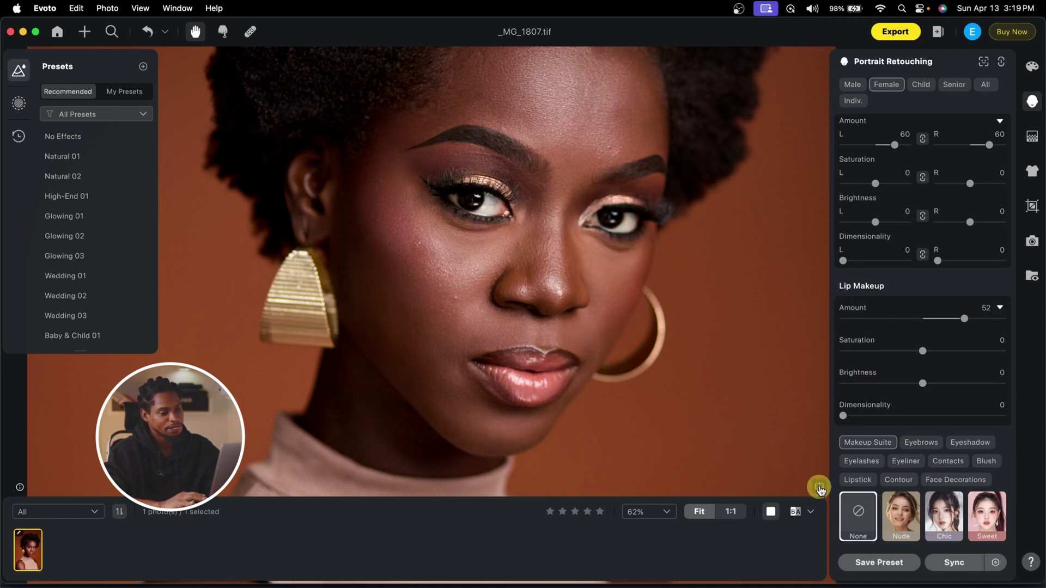
pyautogui.click(819, 487)
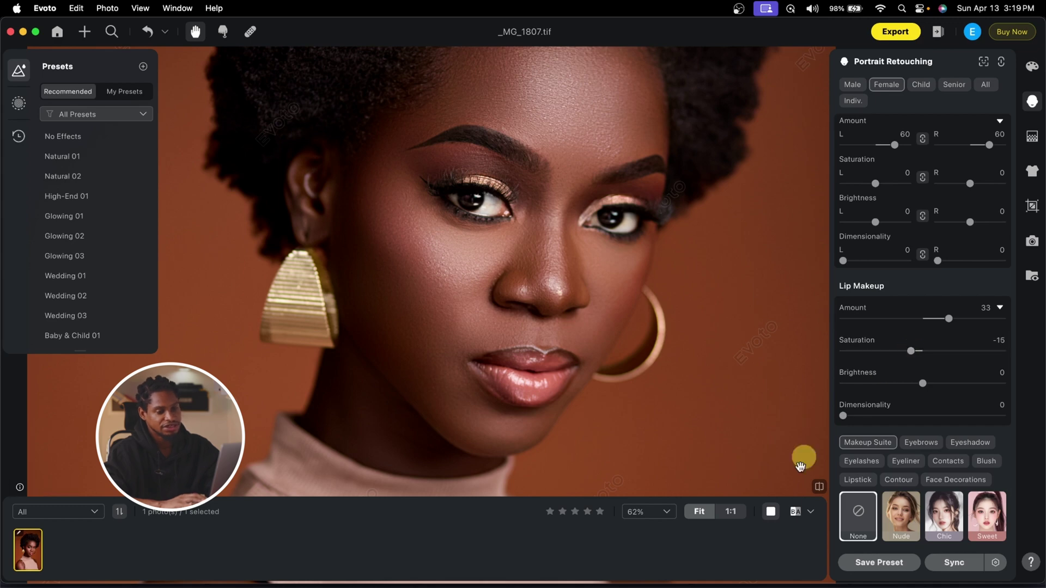
pyautogui.click(820, 486)
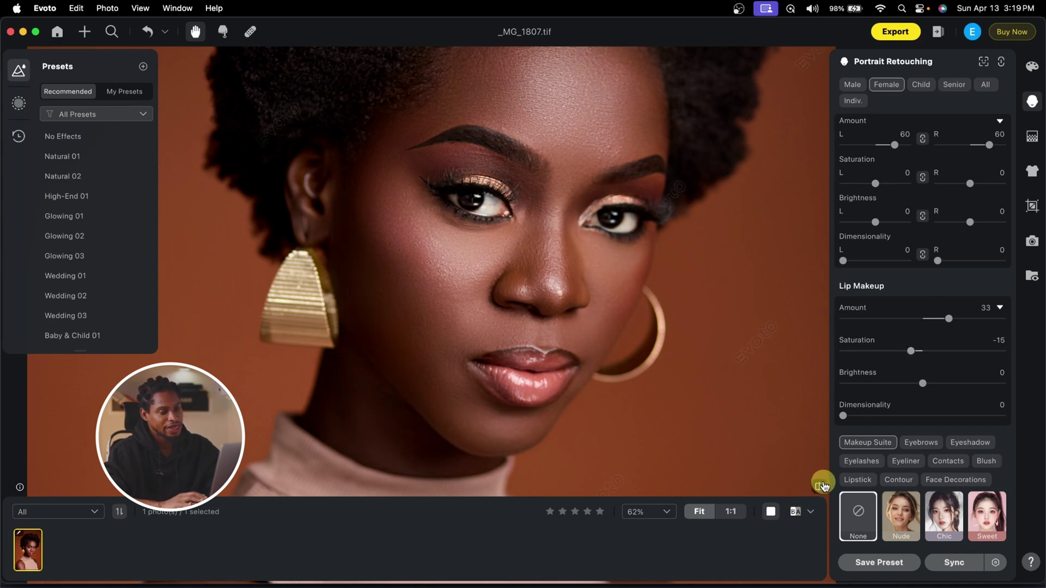
# Step: Try the Freckles makeup suite on the face, inspect it up close and remove it
pyautogui.scroll(-3, 648, 330)
pyautogui.scroll(-5, 872, 440)
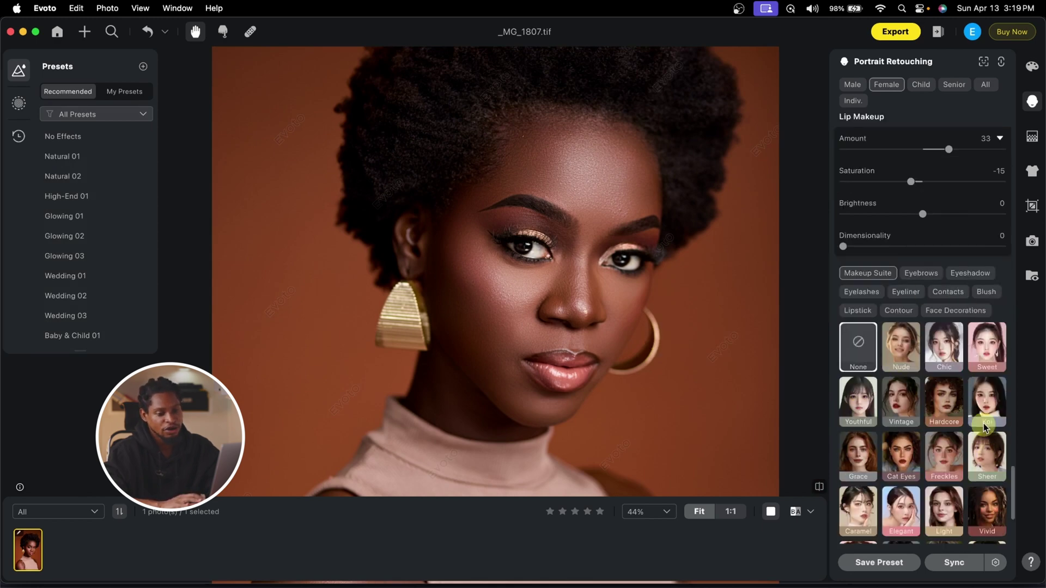
pyautogui.click(944, 457)
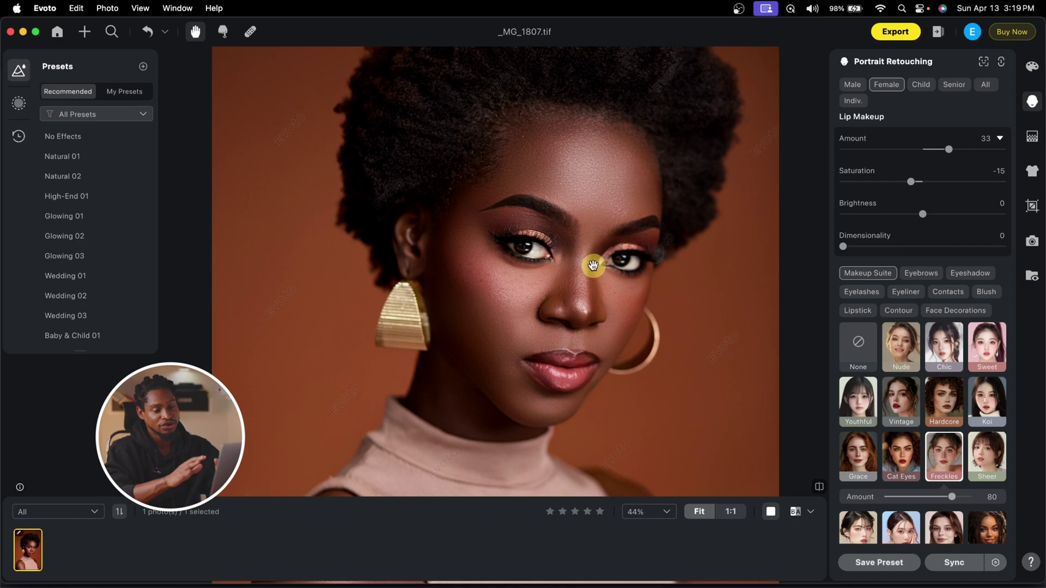
pyautogui.scroll(3, 593, 265)
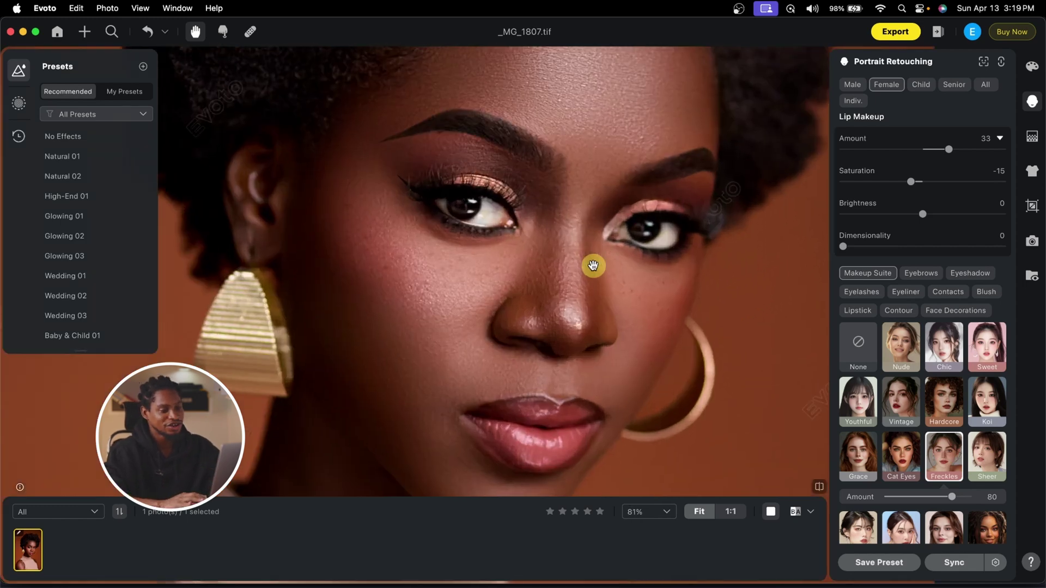
pyautogui.click(856, 349)
# Step: Try the Nude makeup suite with its Amount at 15 and set the suite back to None
pyautogui.click(898, 344)
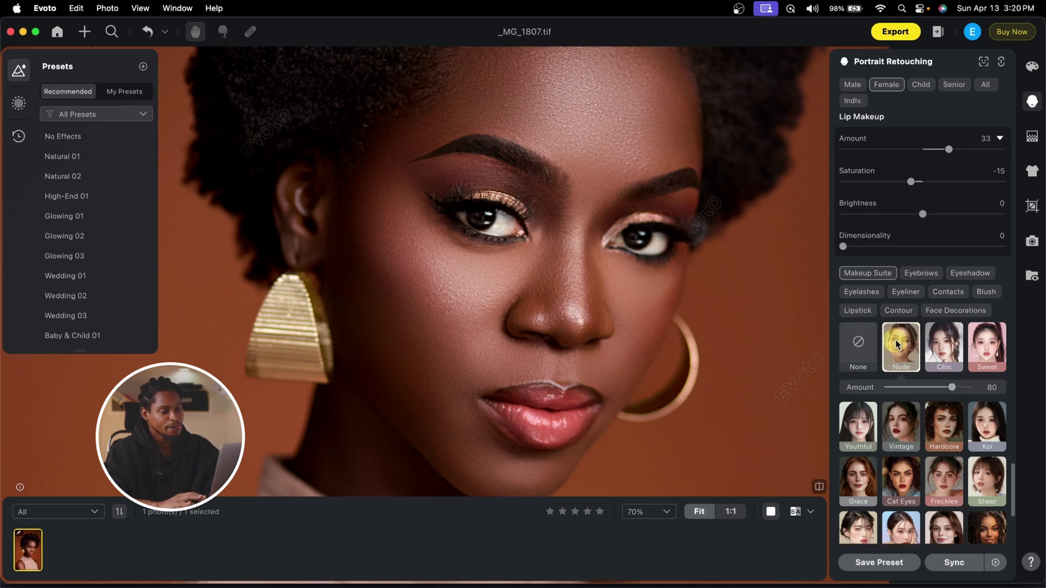
pyautogui.scroll(-2, 587, 267)
pyautogui.scroll(-2, 586, 267)
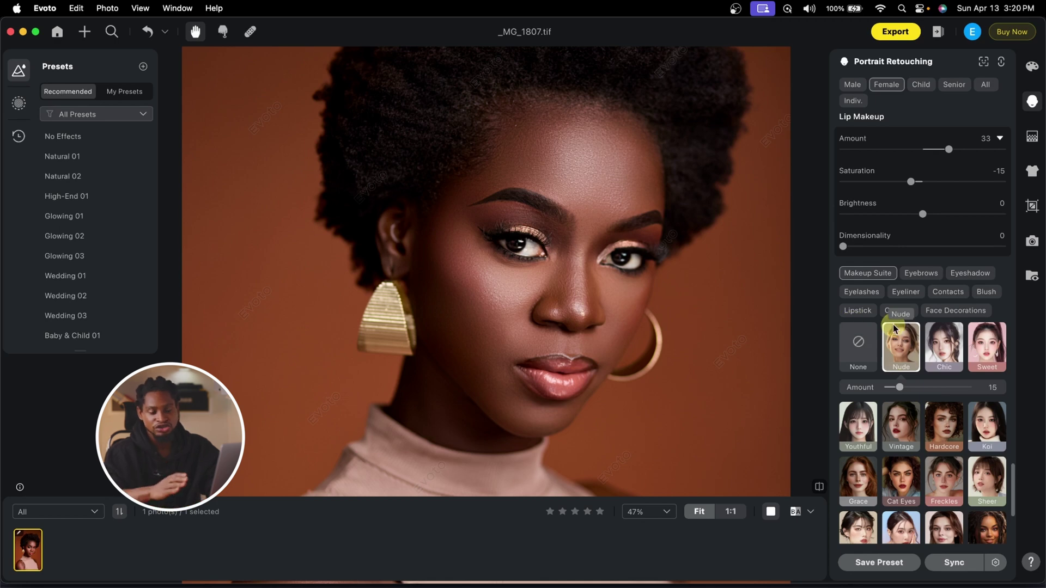
pyautogui.click(860, 346)
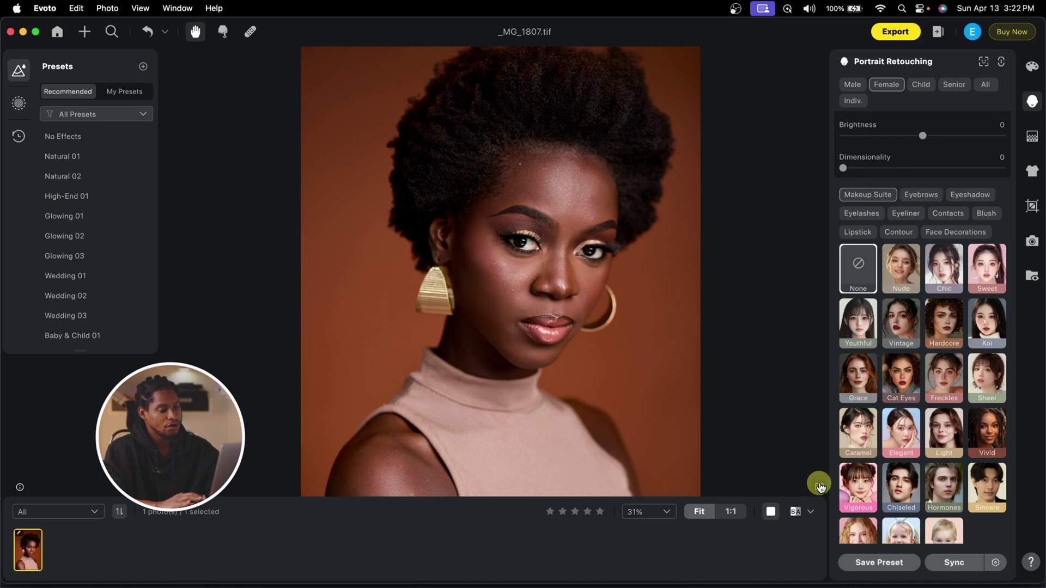
# Step: Look over the remaining makeup suites, the Hair section and the available Color Adjustments for the full portrait
pyautogui.scroll(-4, 975, 381)
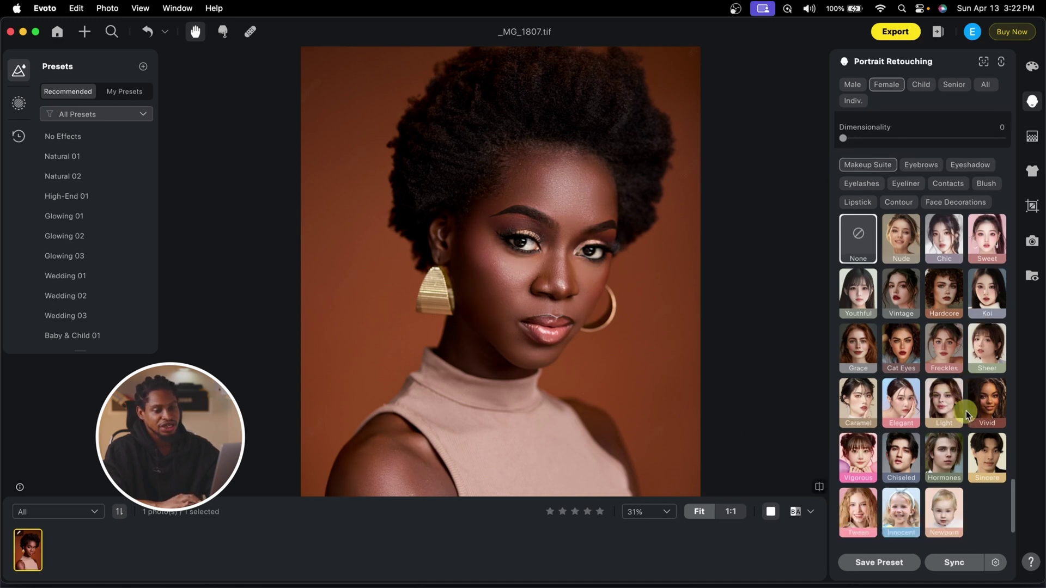
pyautogui.click(845, 478)
pyautogui.click(844, 480)
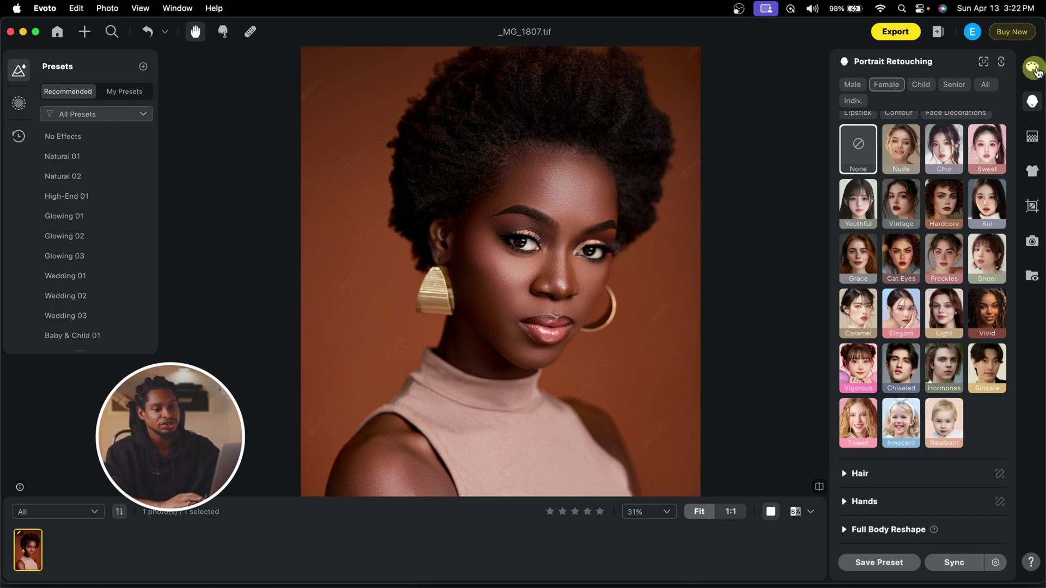
pyautogui.scroll(-2, 532, 276)
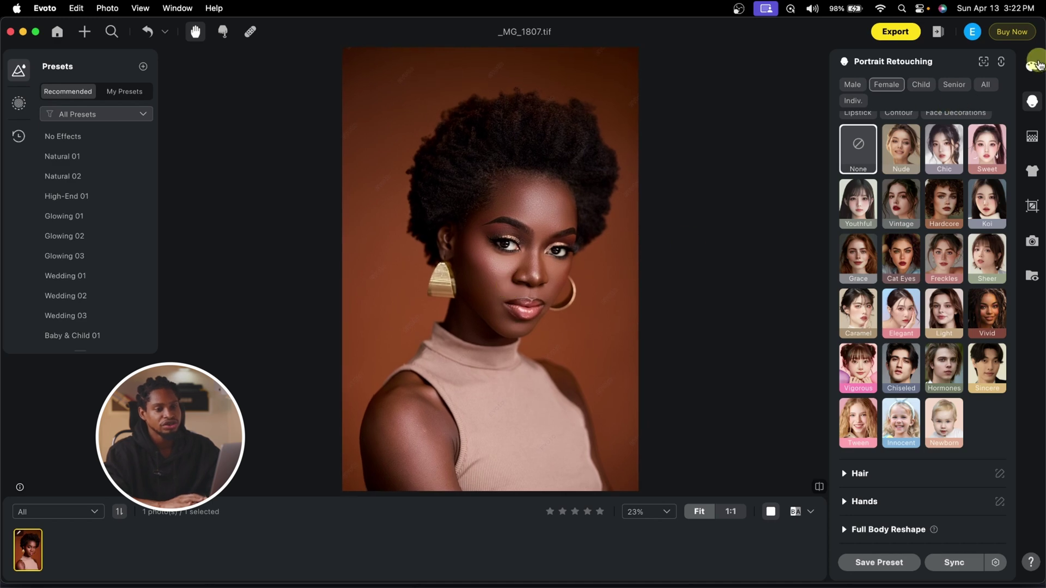
pyautogui.click(1034, 68)
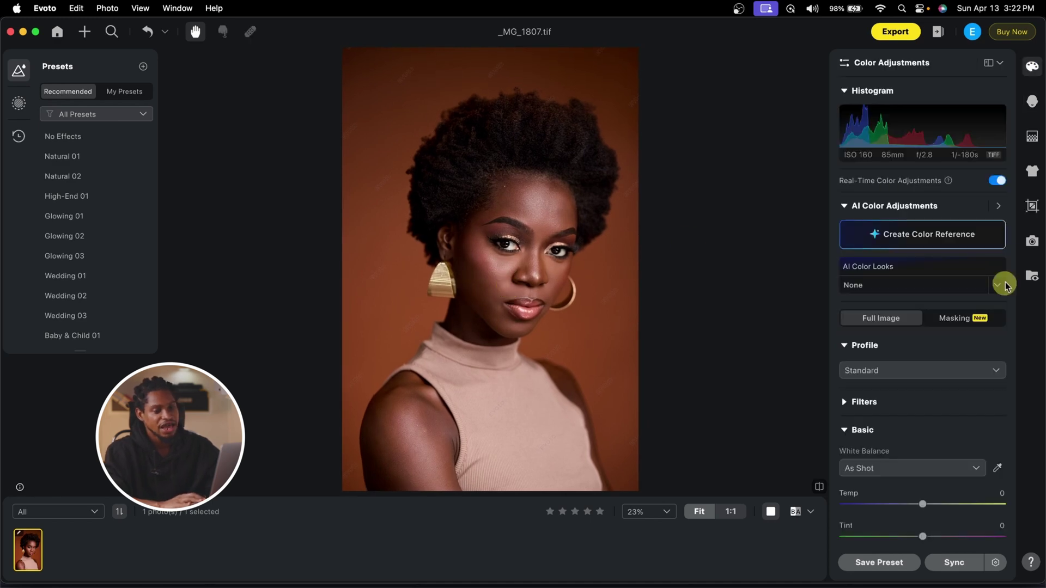
pyautogui.scroll(-5, 953, 425)
pyautogui.scroll(4, 950, 420)
pyautogui.scroll(-8, 943, 406)
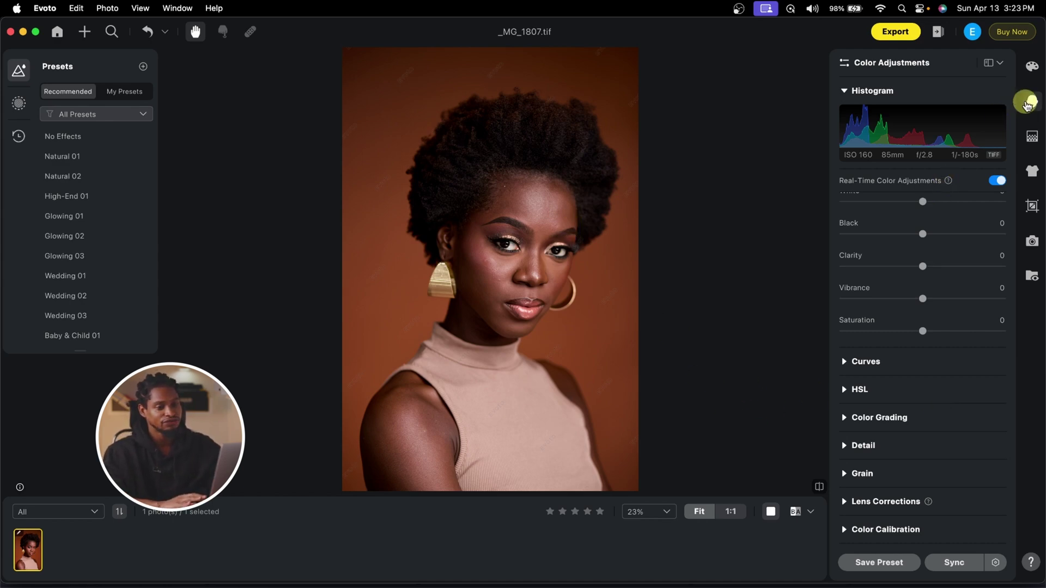
# Step: Return to Portrait Retouching and compare the face with the original photo up close
pyautogui.click(1028, 102)
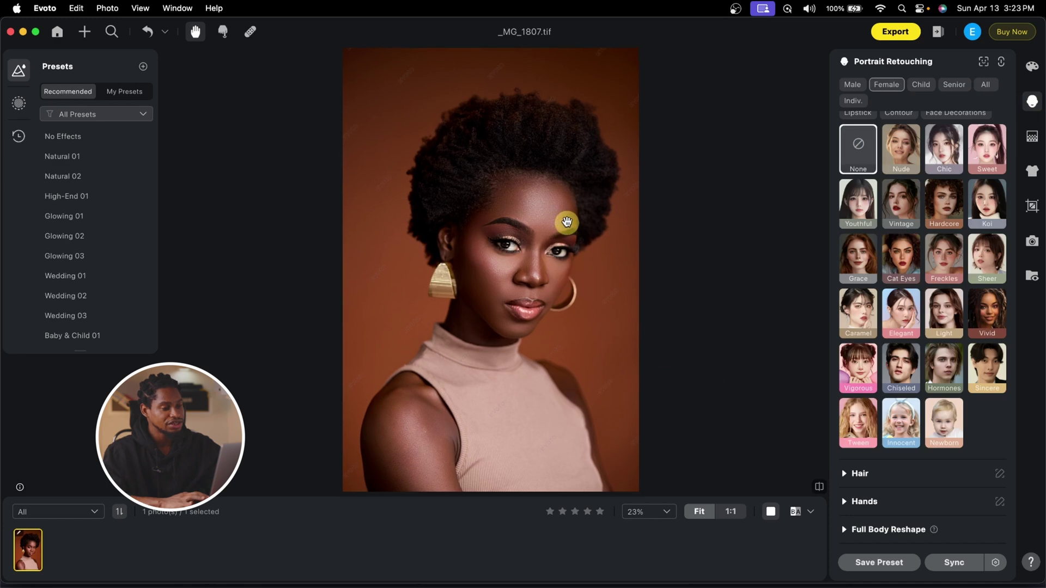
pyautogui.scroll(5, 567, 222)
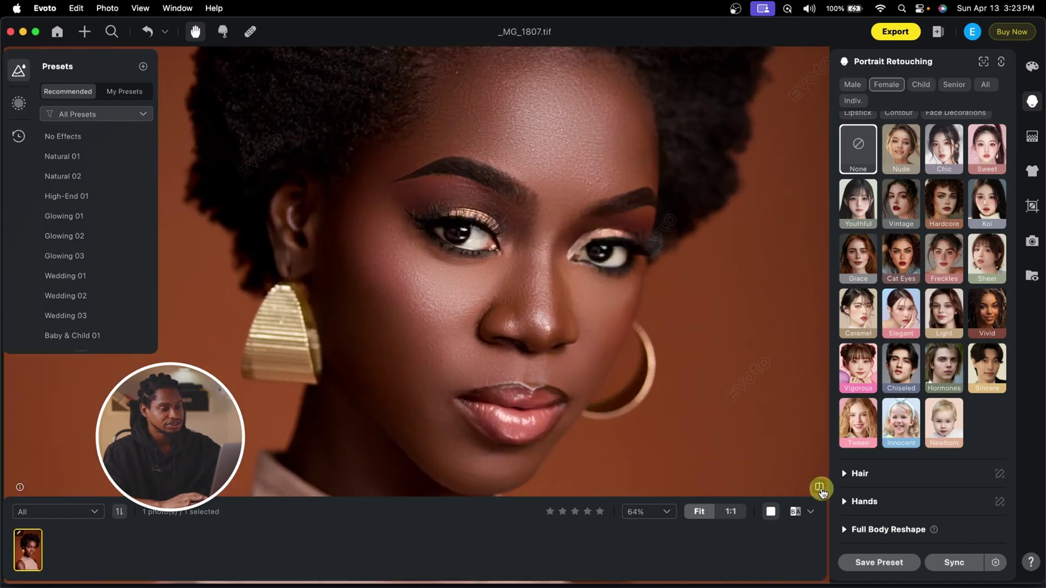
pyautogui.click(821, 488)
pyautogui.click(820, 488)
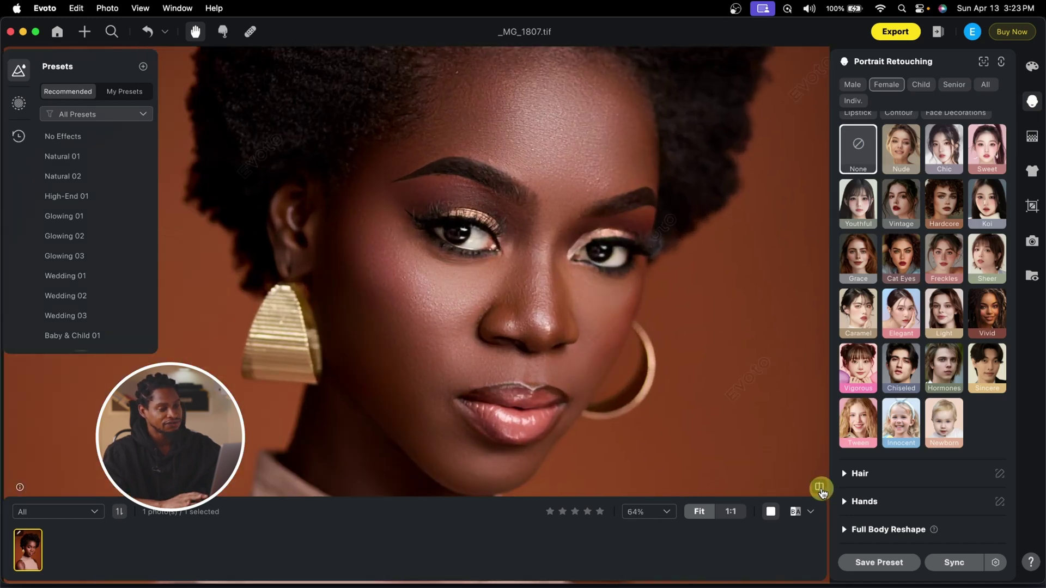
pyautogui.click(821, 488)
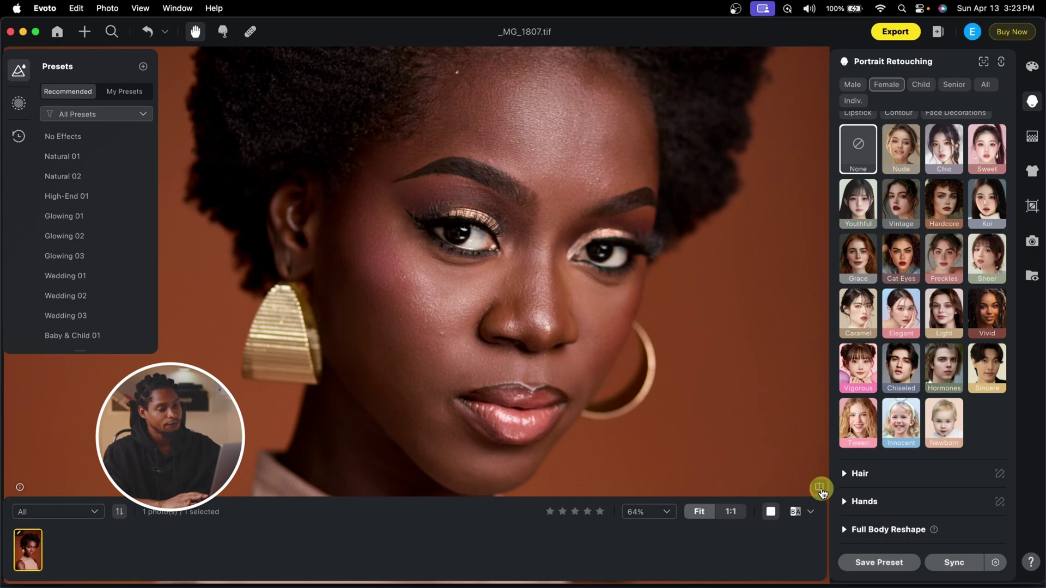